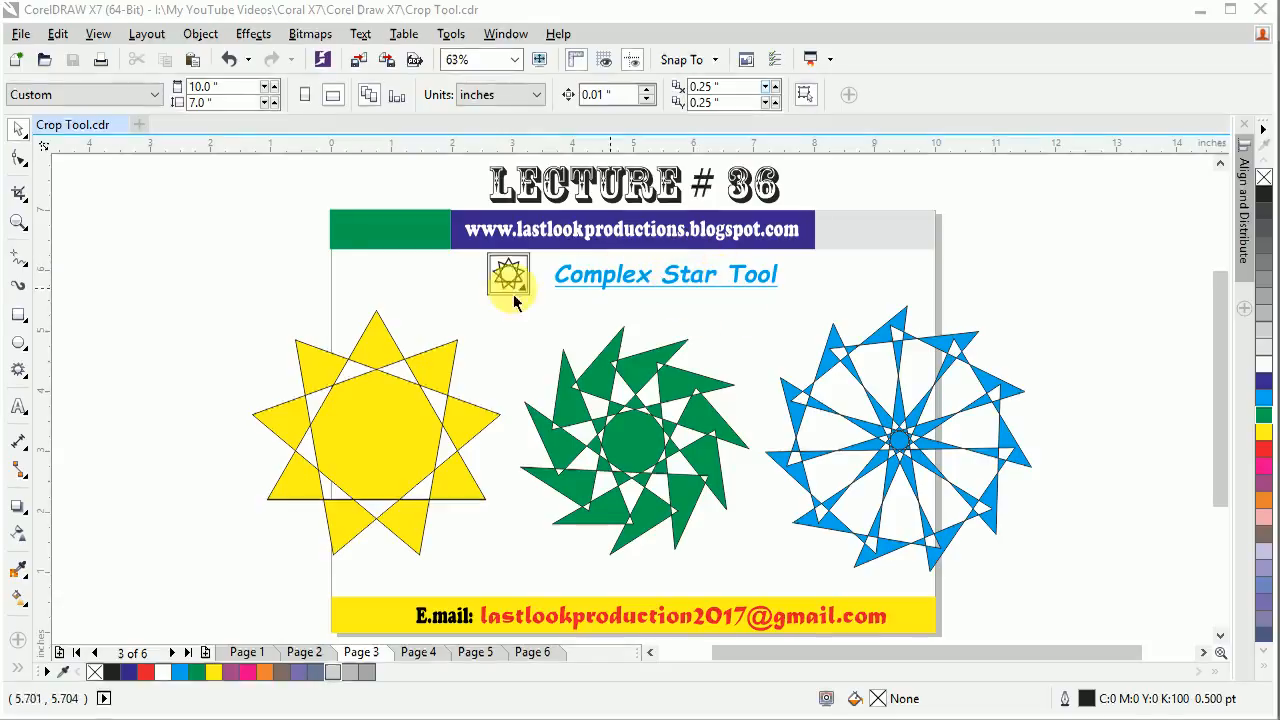
Examine the yellow, green and blue sample complex stars on the page by selecting each of them
left_click(424, 360)
left_click(612, 455)
left_click(908, 434)
left_click(591, 434)
left_click(391, 434)
left_click(857, 434)
left_click(563, 288)
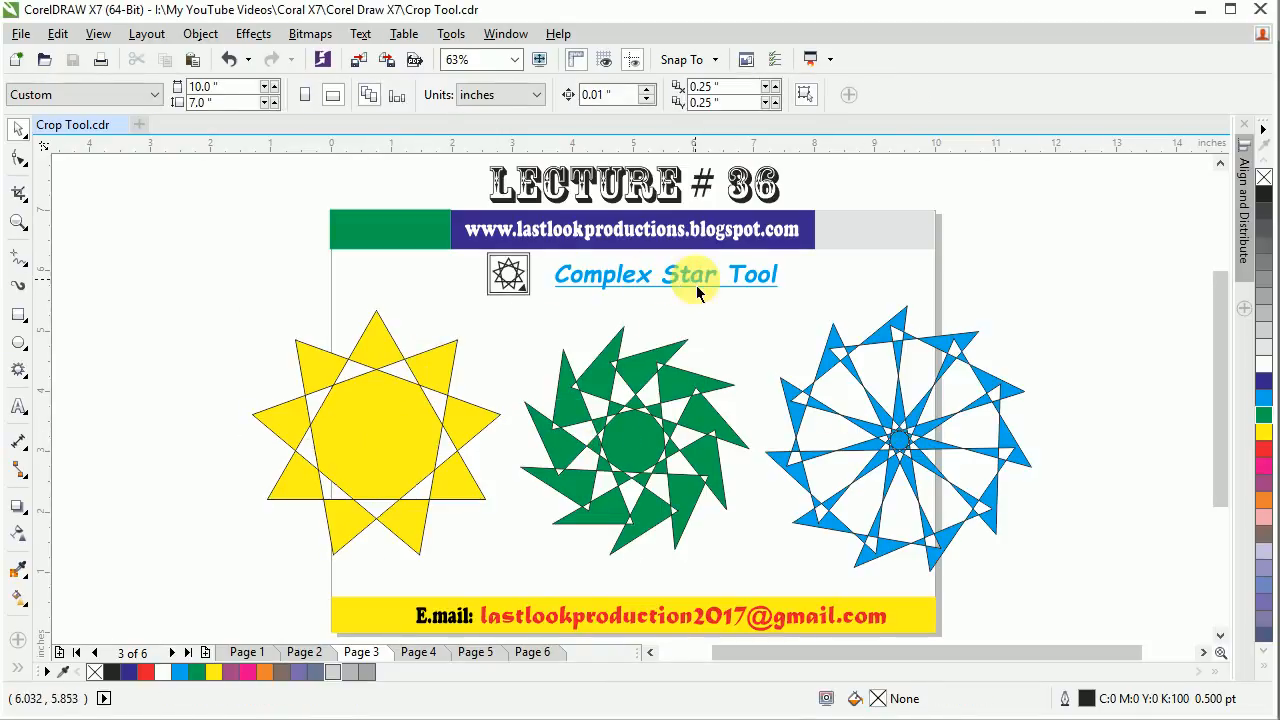
left_click(626, 430)
left_click(375, 440)
left_click(908, 436)
left_click(654, 440)
left_click(378, 449)
left_click(857, 439)
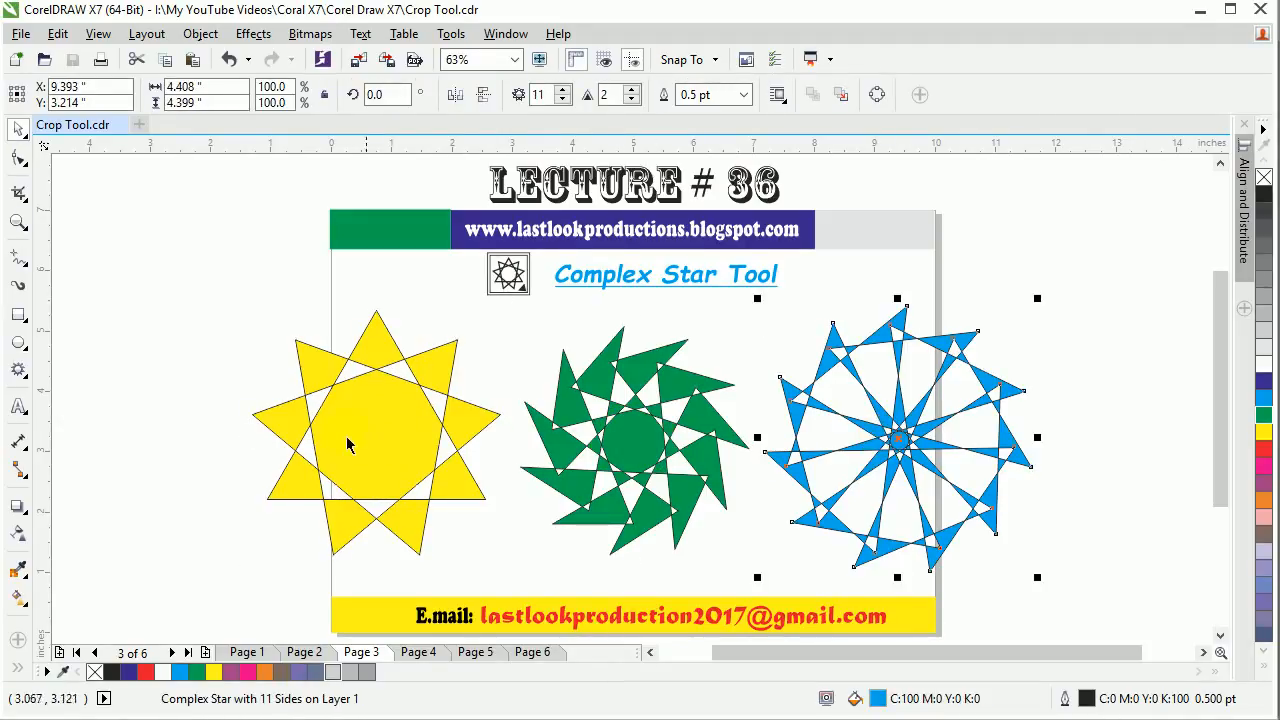
left_click(160, 396)
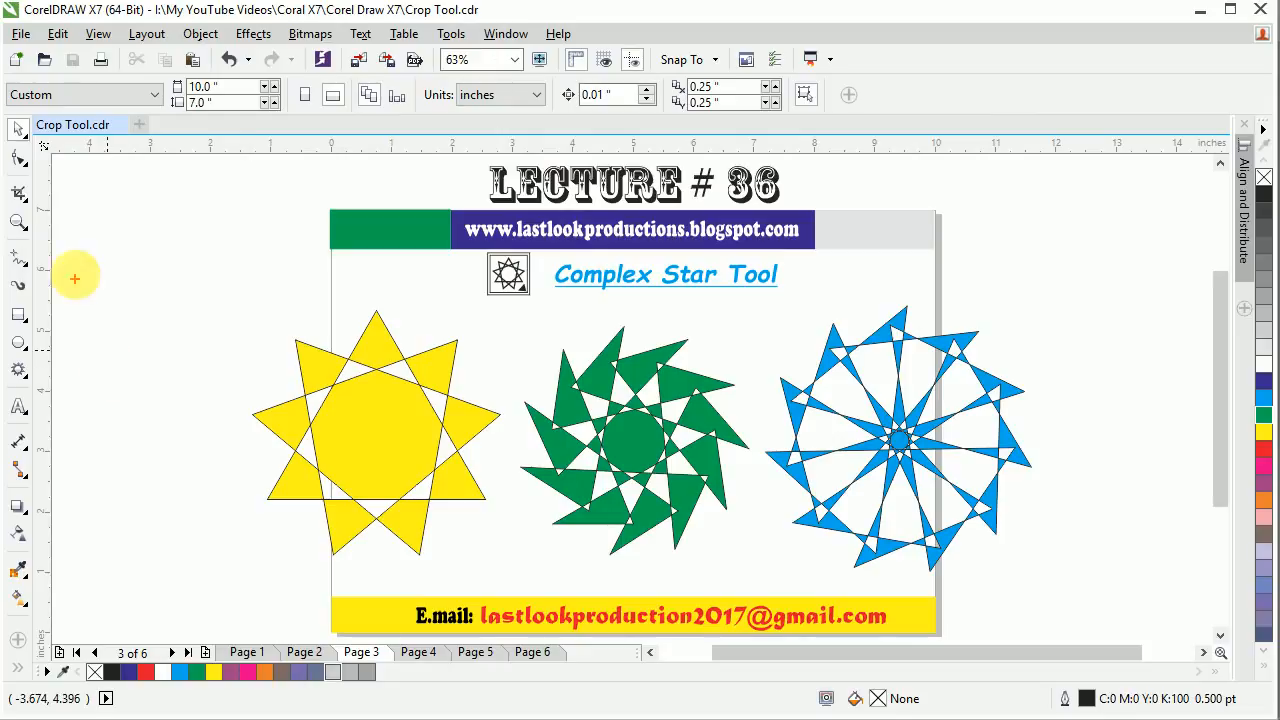
Activate the Complex Star tool
left_click_drag(39, 375, 170, 371)
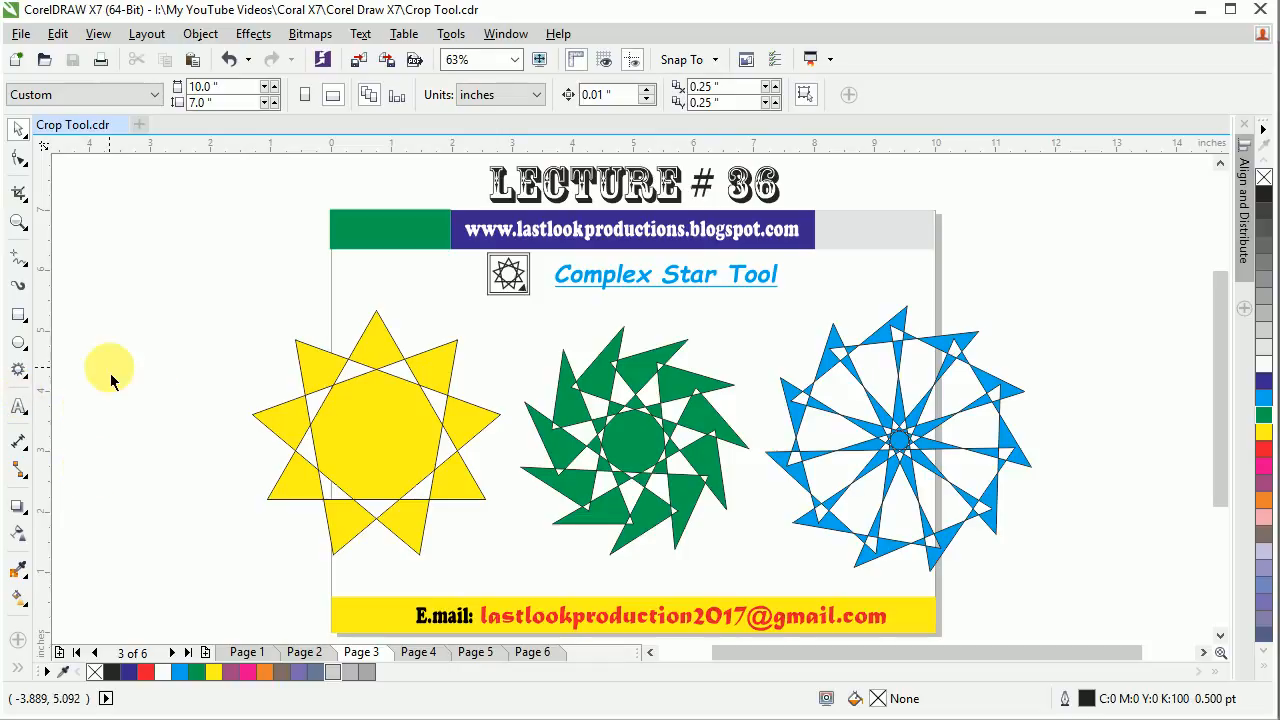
left_click(29, 382)
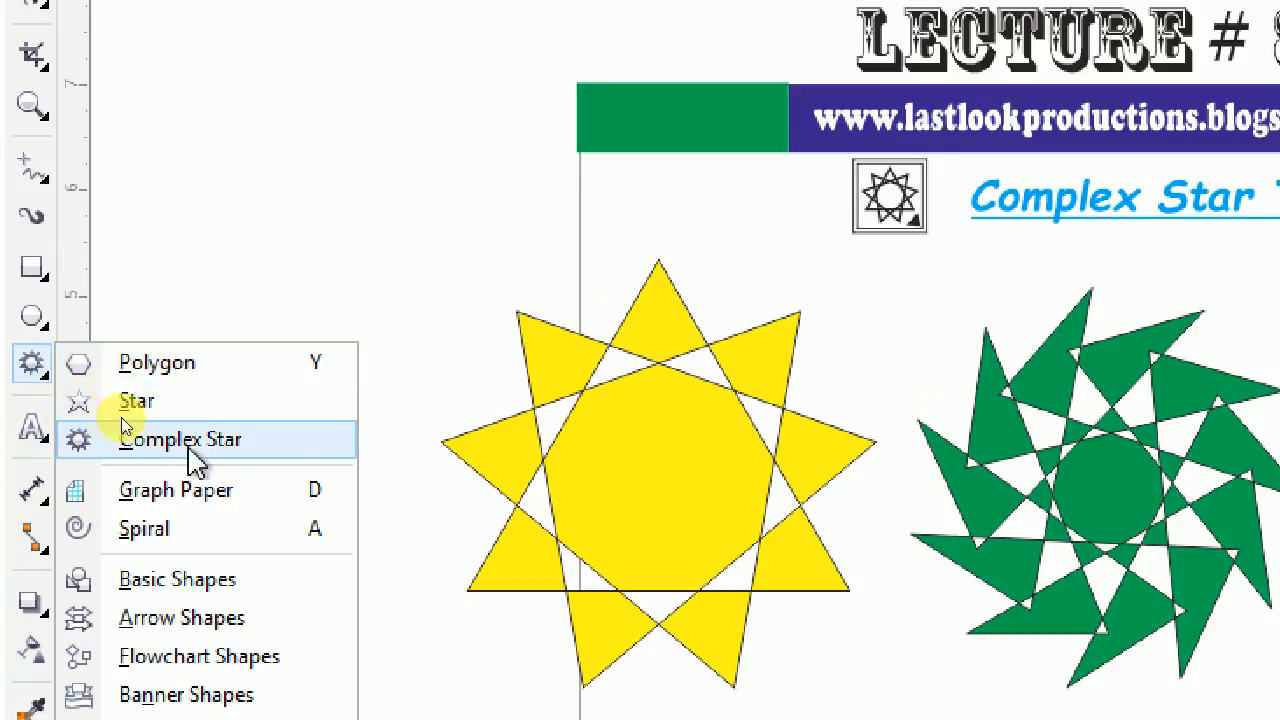
left_click(203, 445)
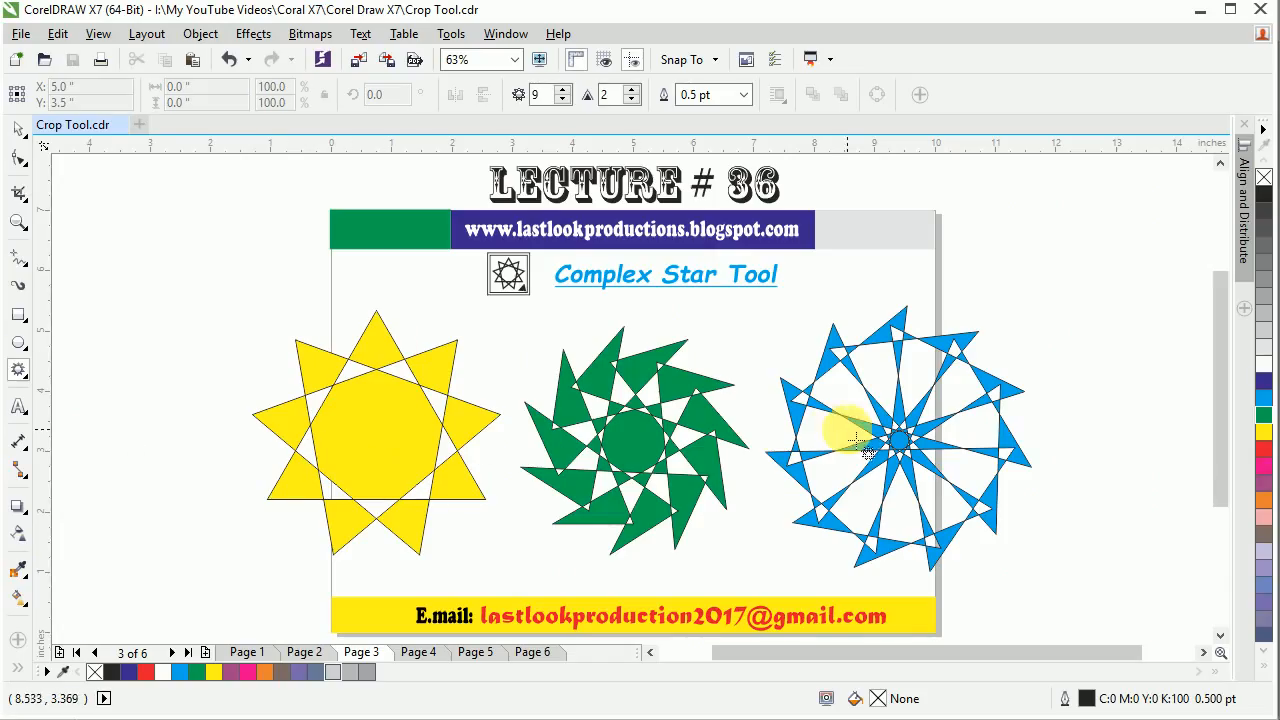
Delete the yellow, green and blue sample stars from the page
left_click(18, 128)
left_click(380, 433)
key("Delete")
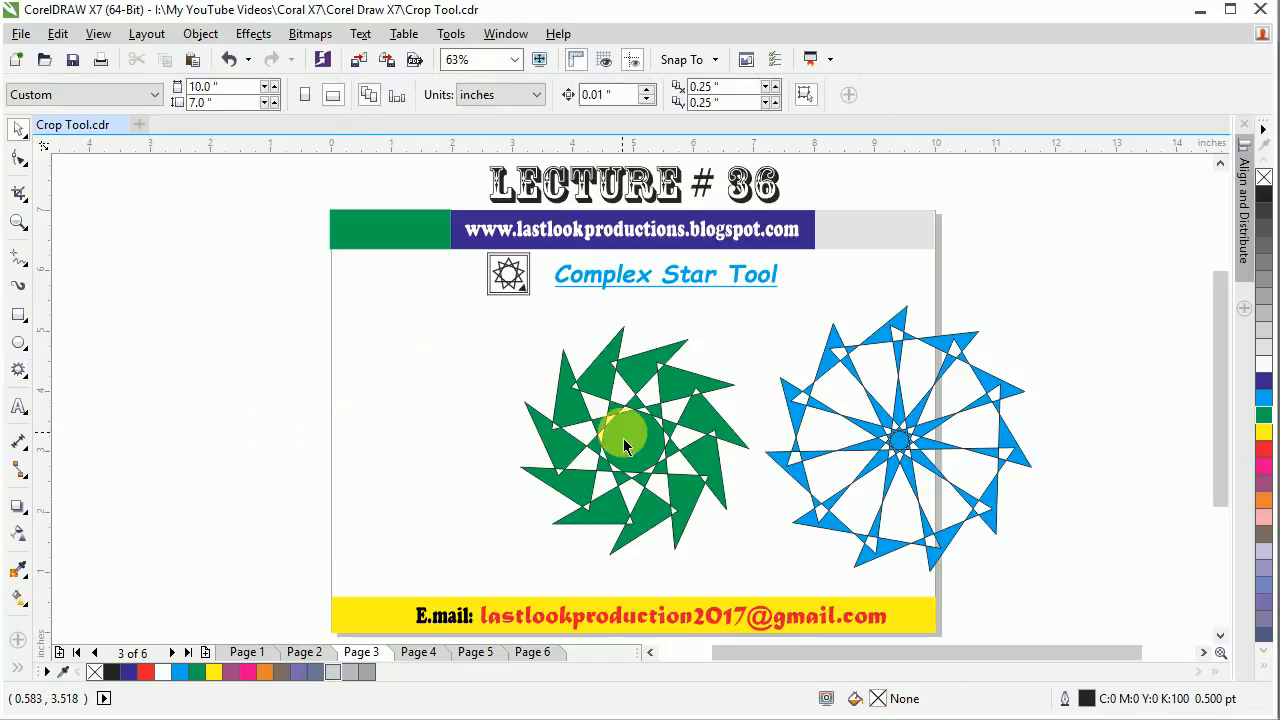
left_click(623, 434)
key("Delete")
left_click(914, 437)
key("Delete")
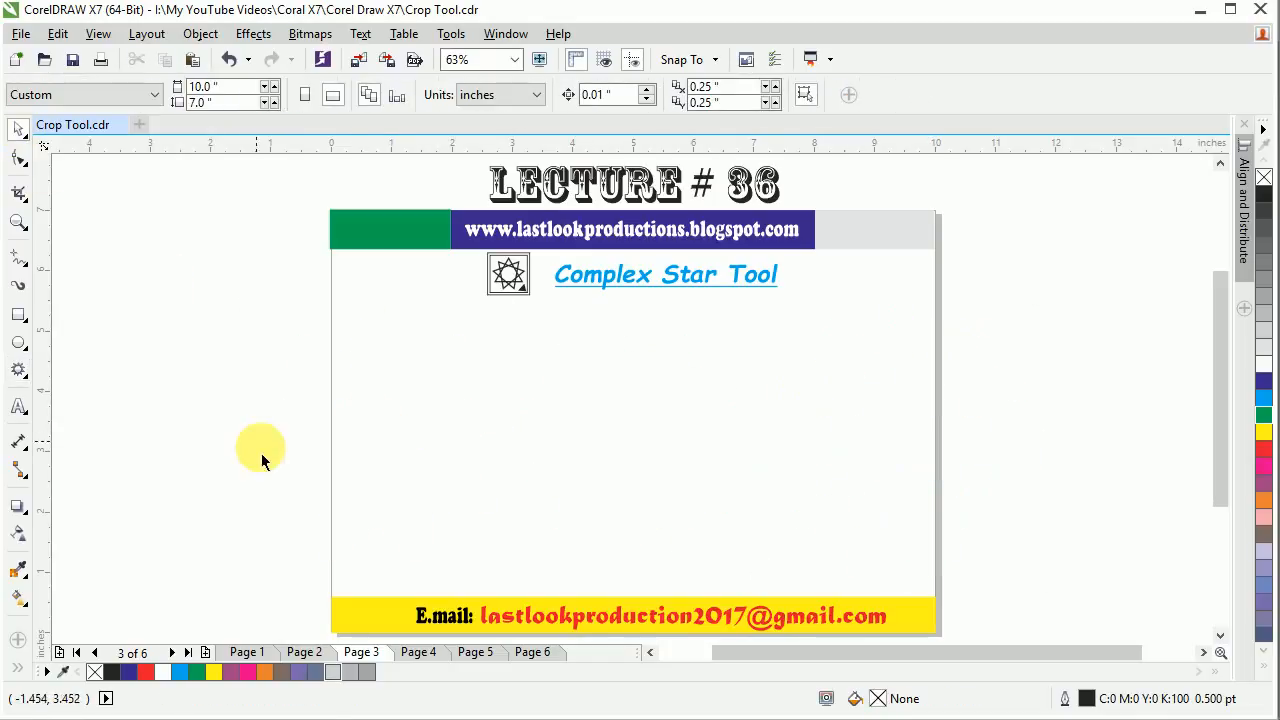
right_click(386, 390)
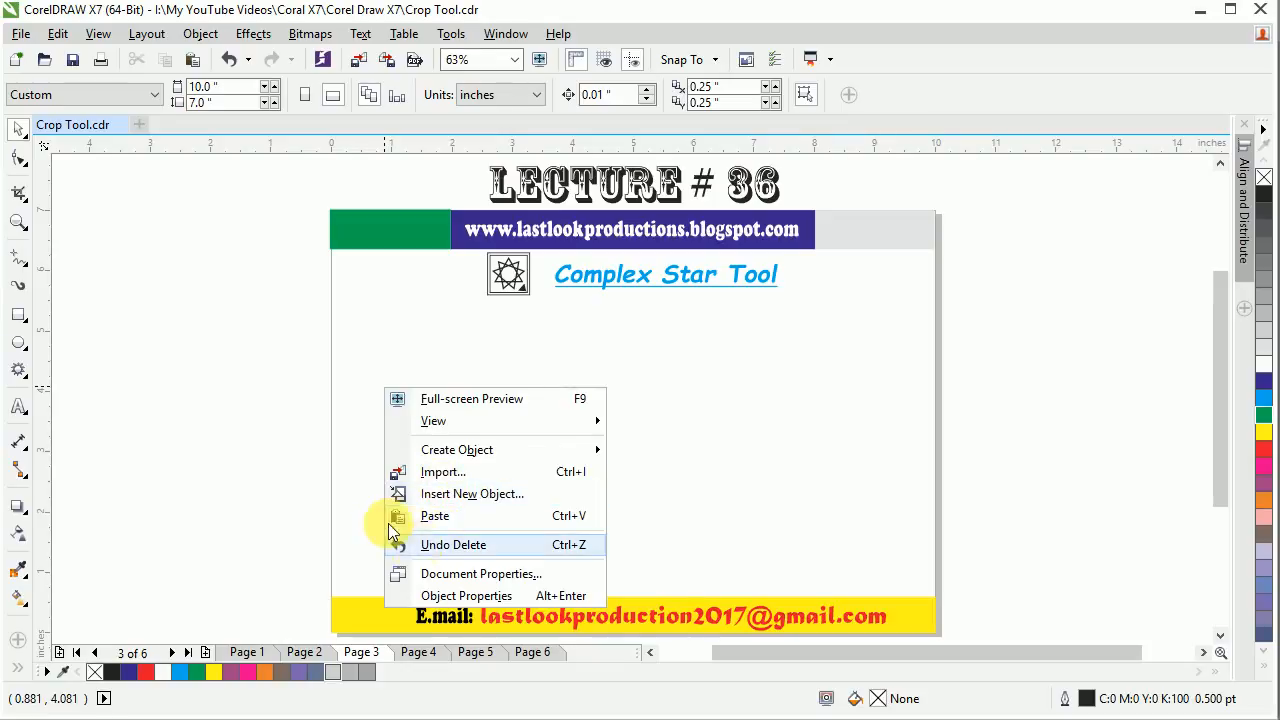
left_click(243, 403)
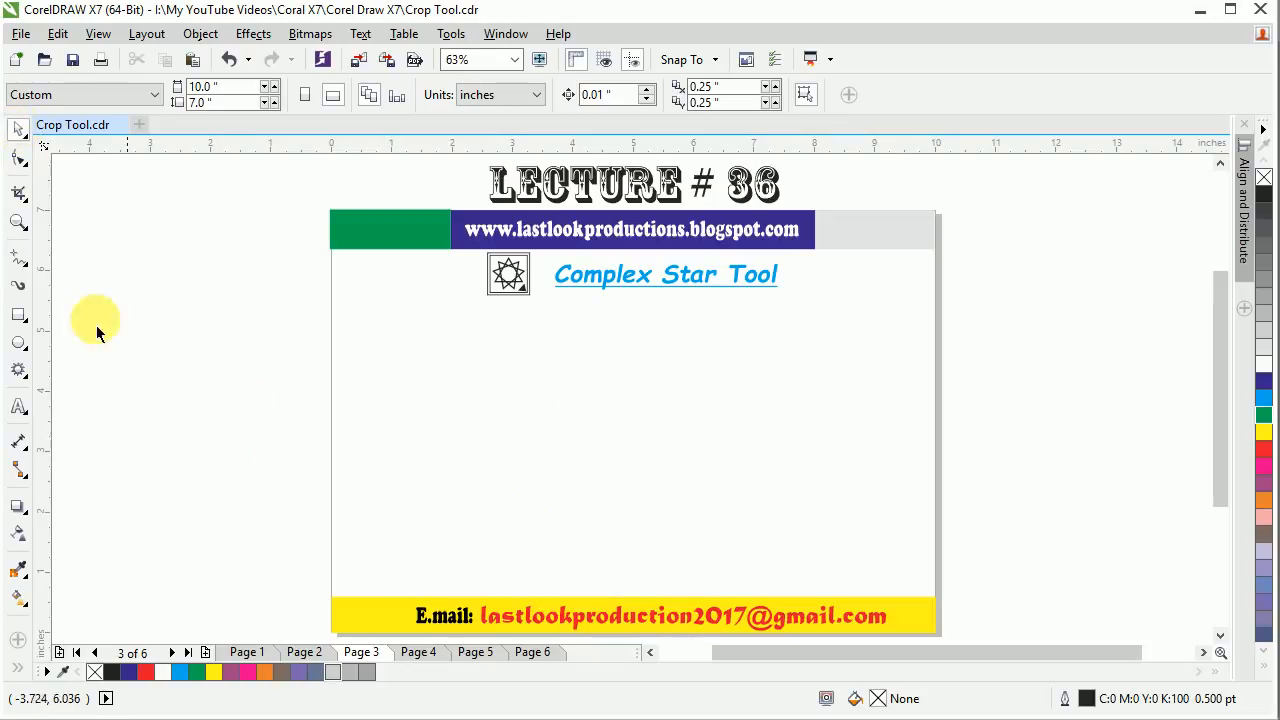
Draw three nine-point complex stars: one about 4.9 by 3.1 in on the page, one about 3.4 by 3.3 in beyond its right edge, and one near its left edge
left_click(22, 368)
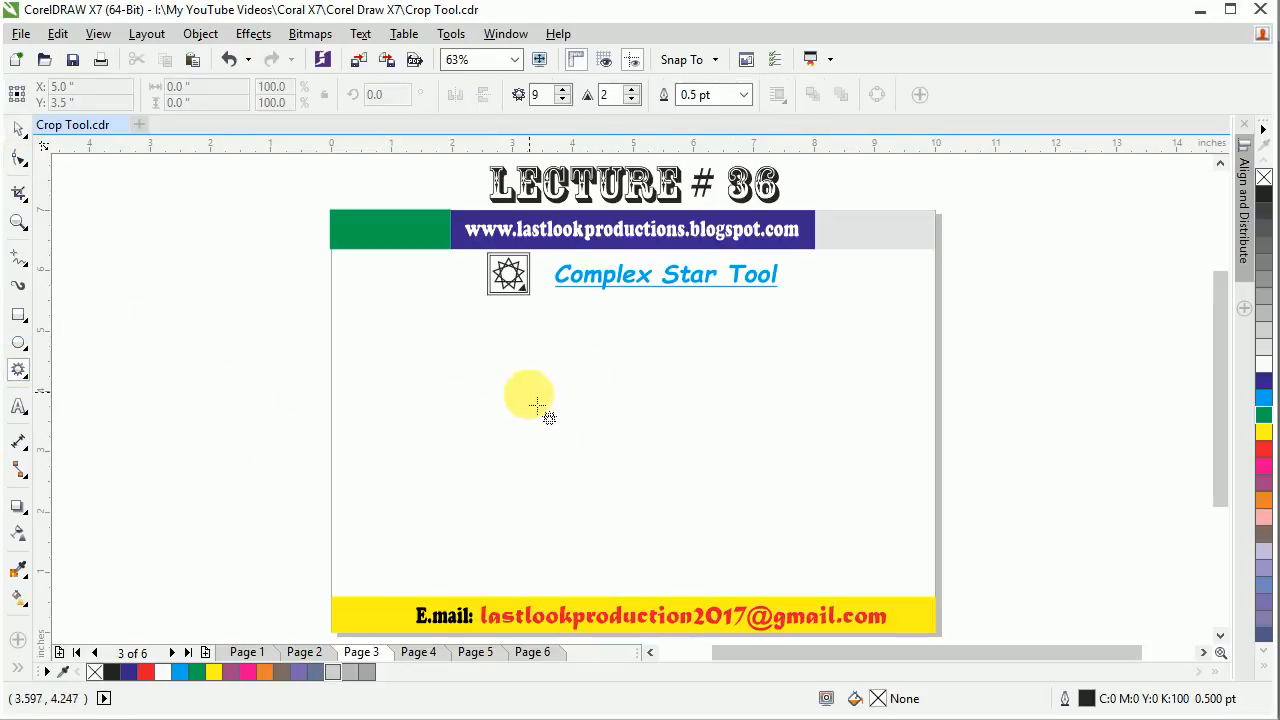
left_click_drag(500, 392, 786, 566)
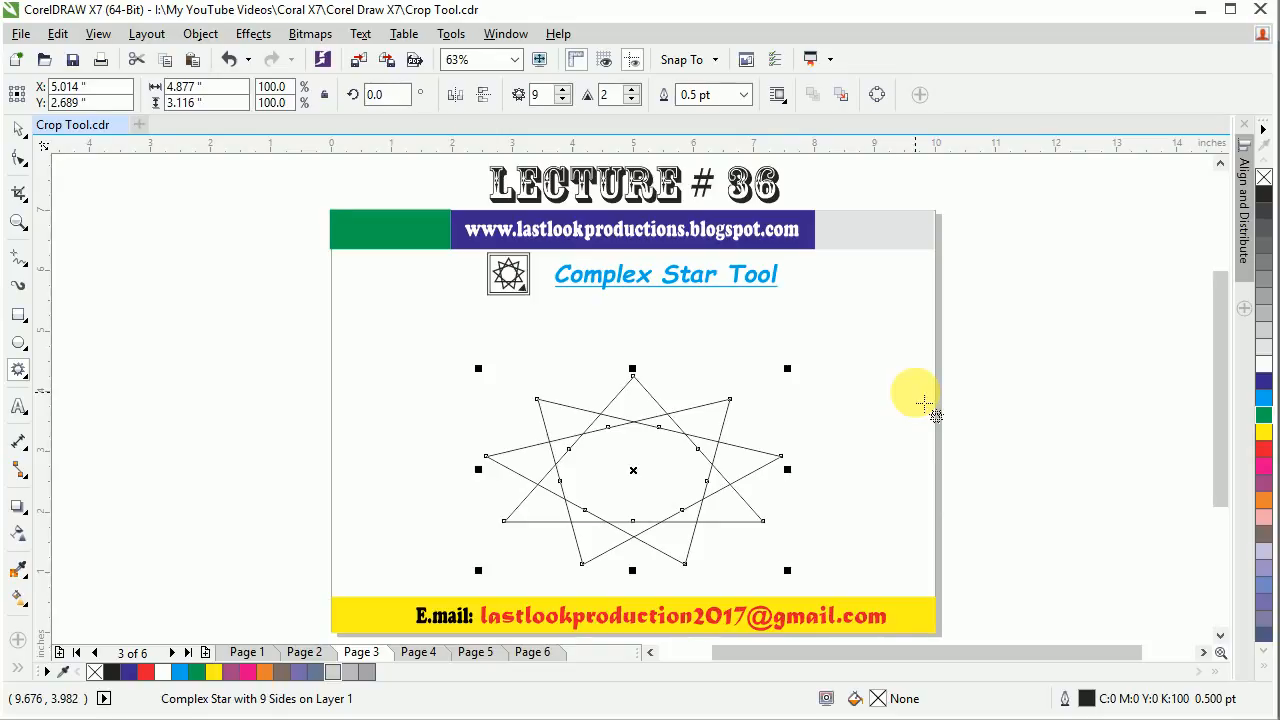
left_click_drag(931, 379, 1140, 566)
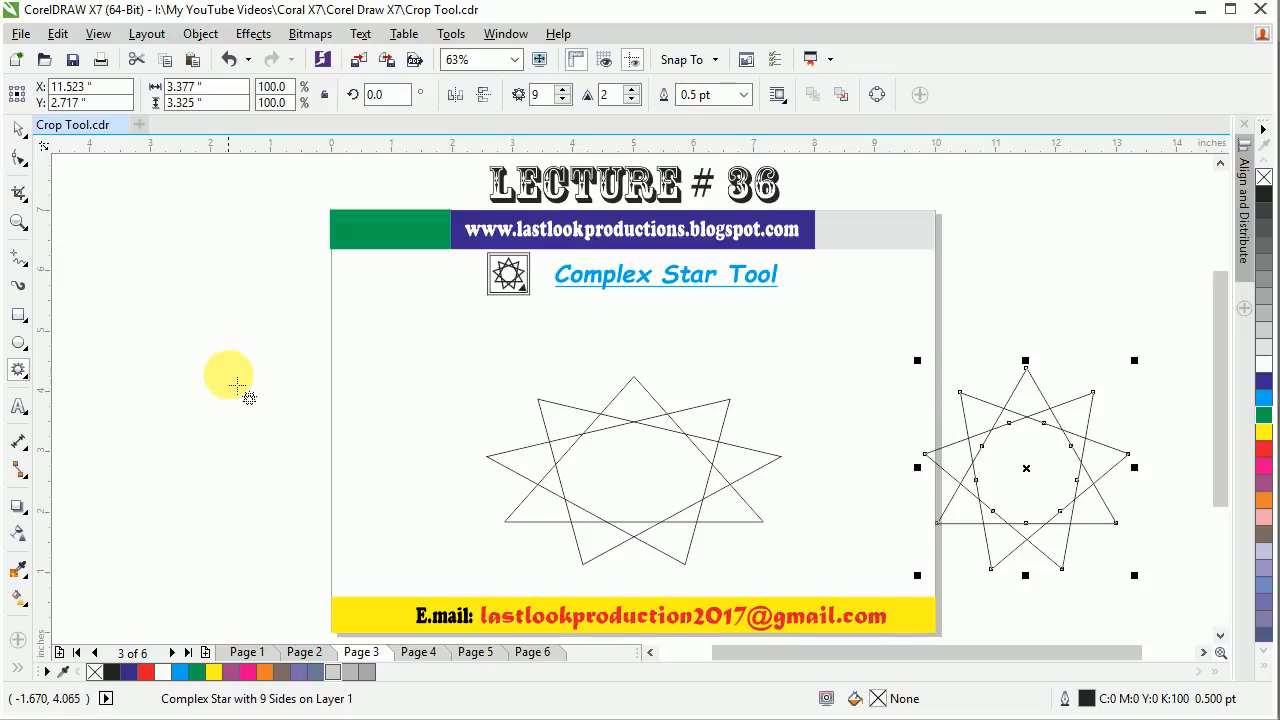
left_click_drag(213, 376, 436, 524)
Undo the three drawn complex stars
key("ctrl+z")
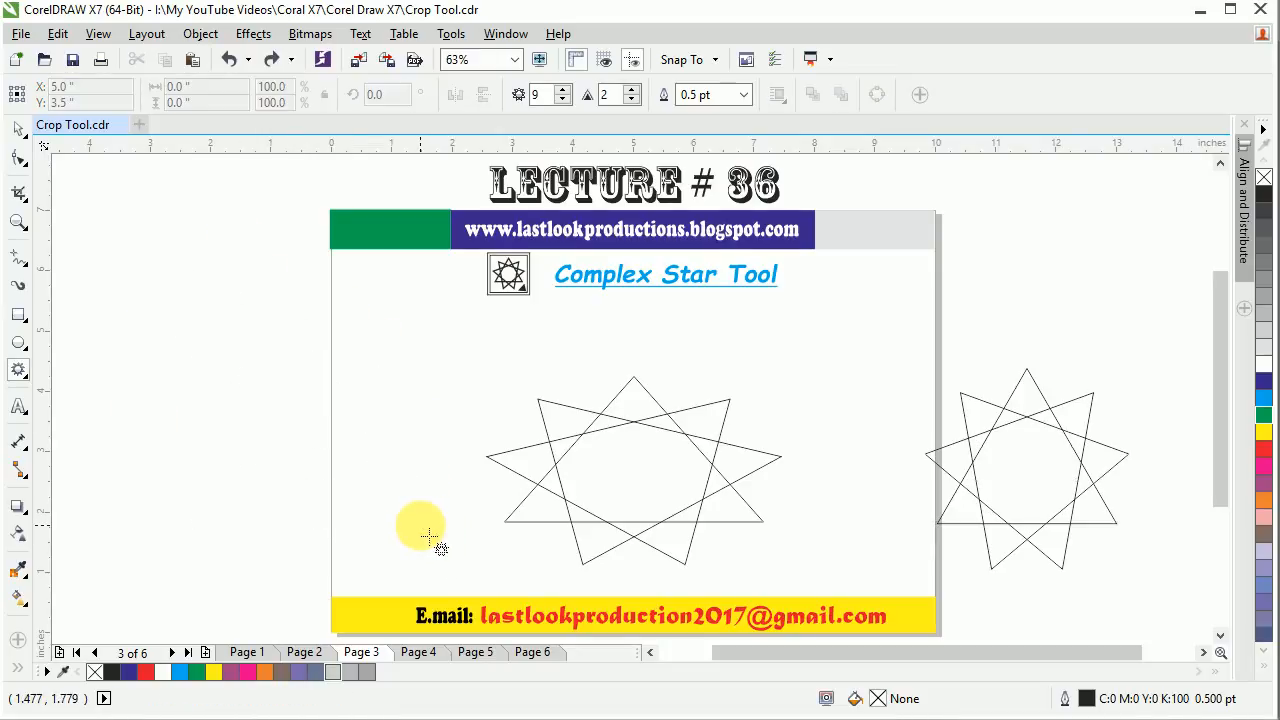
key("ctrl+z")
key("ctrl+z")
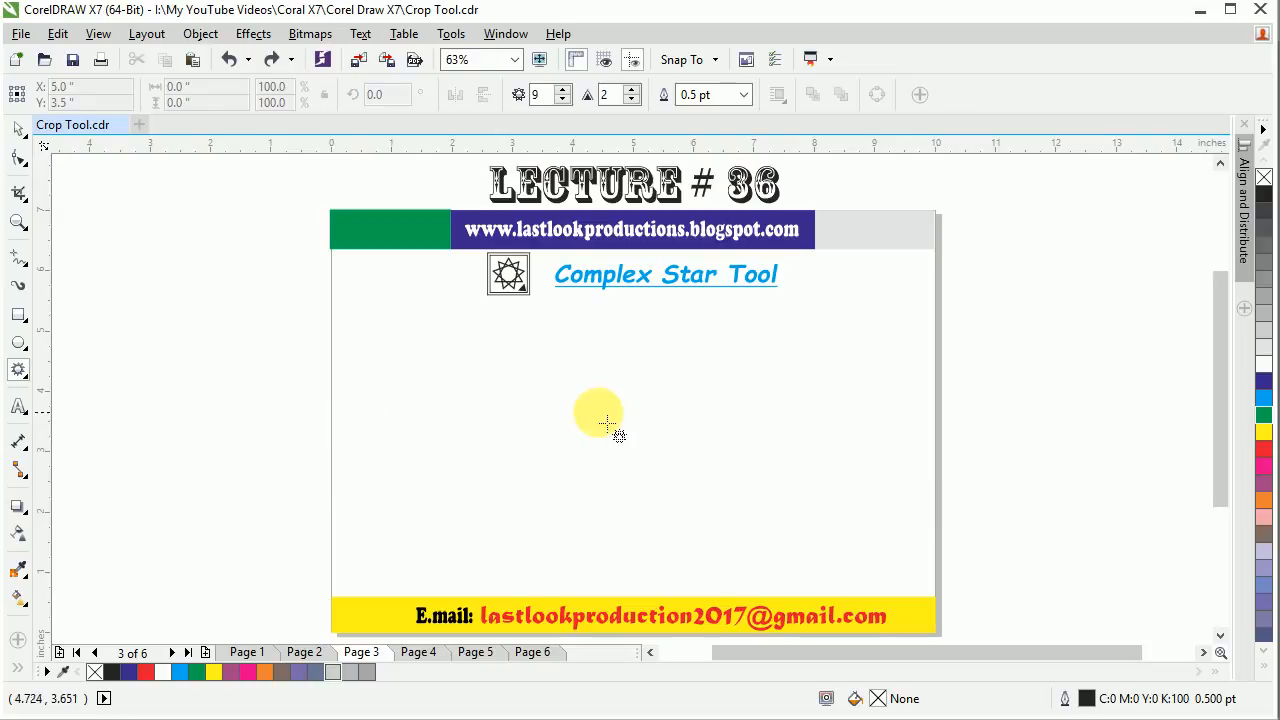
Draw a nine-point complex star about 4.4 by 4.4 in, move it below the Complex Star Tool heading and fill it green
left_click_drag(627, 425, 766, 542)
left_click(18, 128)
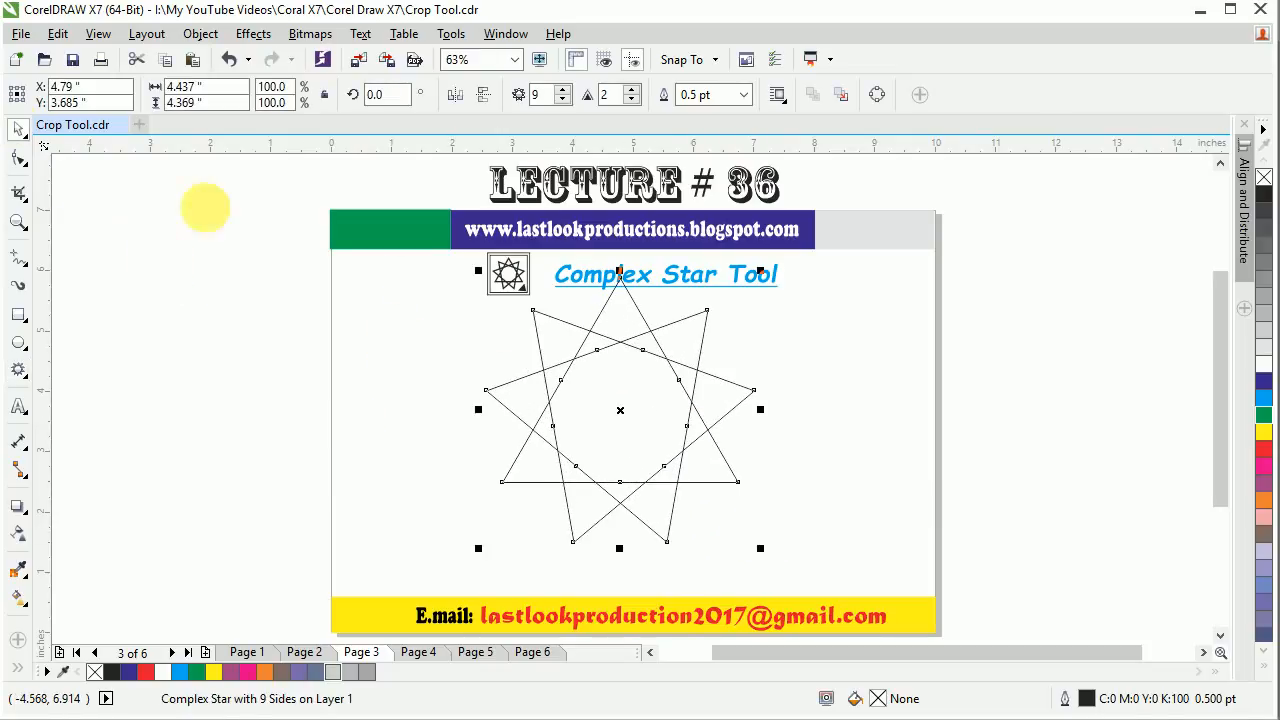
left_click_drag(627, 417, 635, 447)
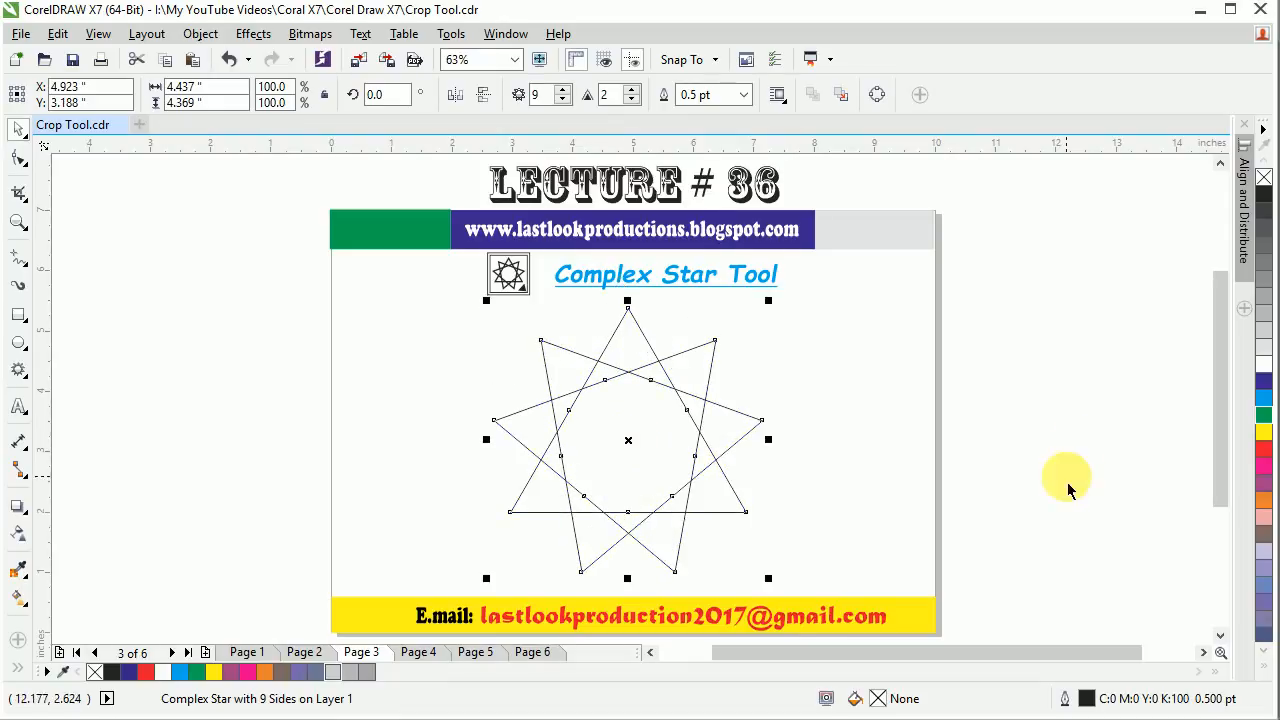
left_click(1264, 418)
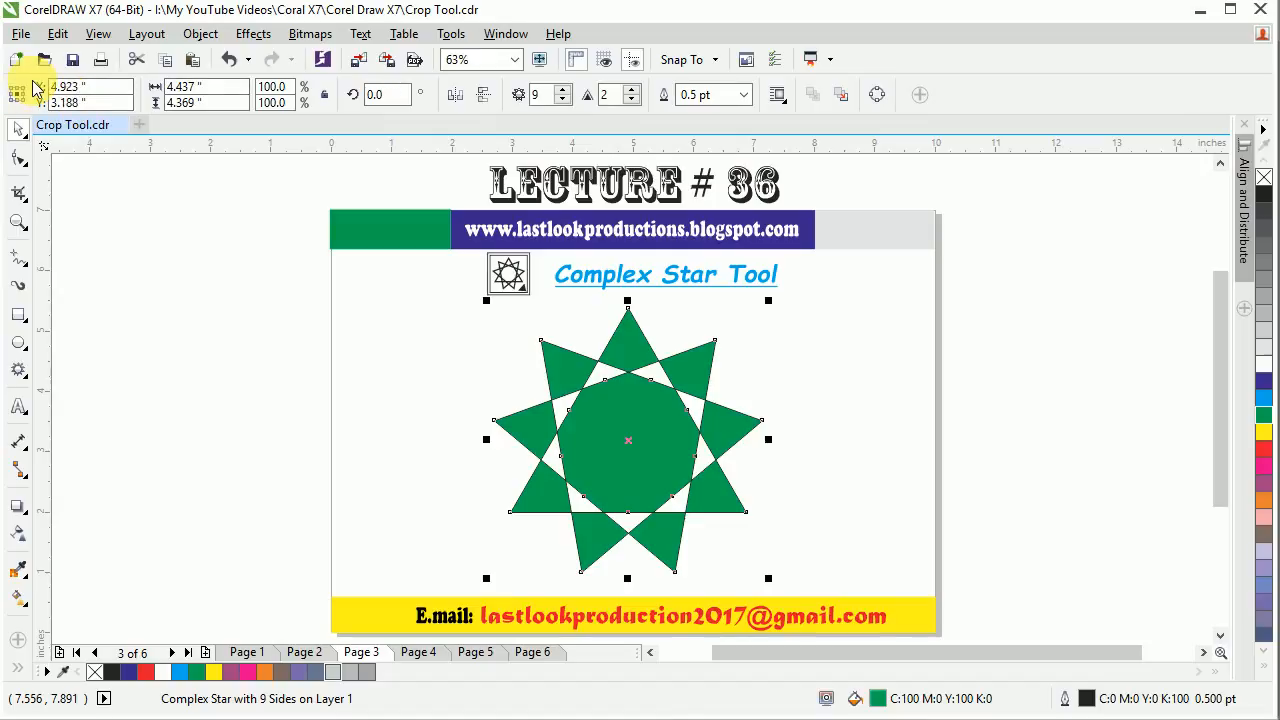
mouse_move(2, 74)
left_mouse_down()
mouse_move(200, 104)
mouse_move(790, 127)
mouse_move(948, 117)
left_mouse_up()
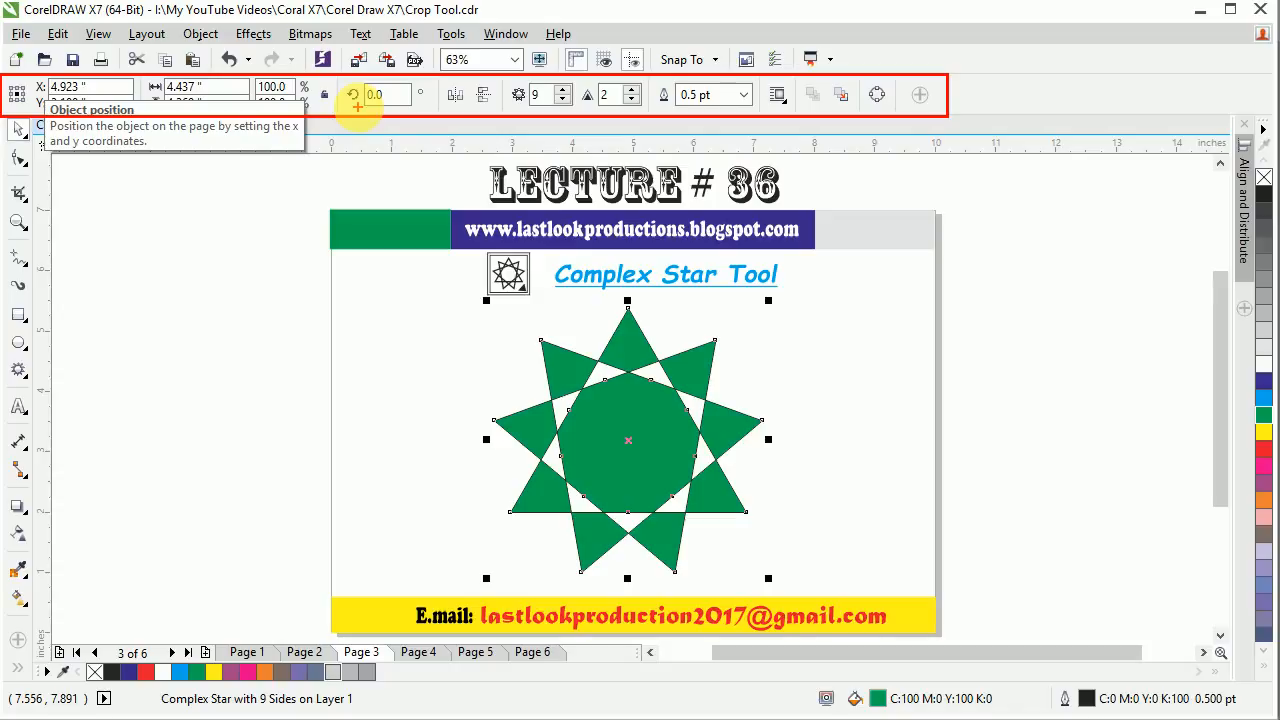
mouse_move(3, 75)
left_mouse_down()
mouse_move(457, 90)
mouse_move(414, 100)
mouse_move(486, 100)
mouse_move(502, 115)
left_mouse_up()
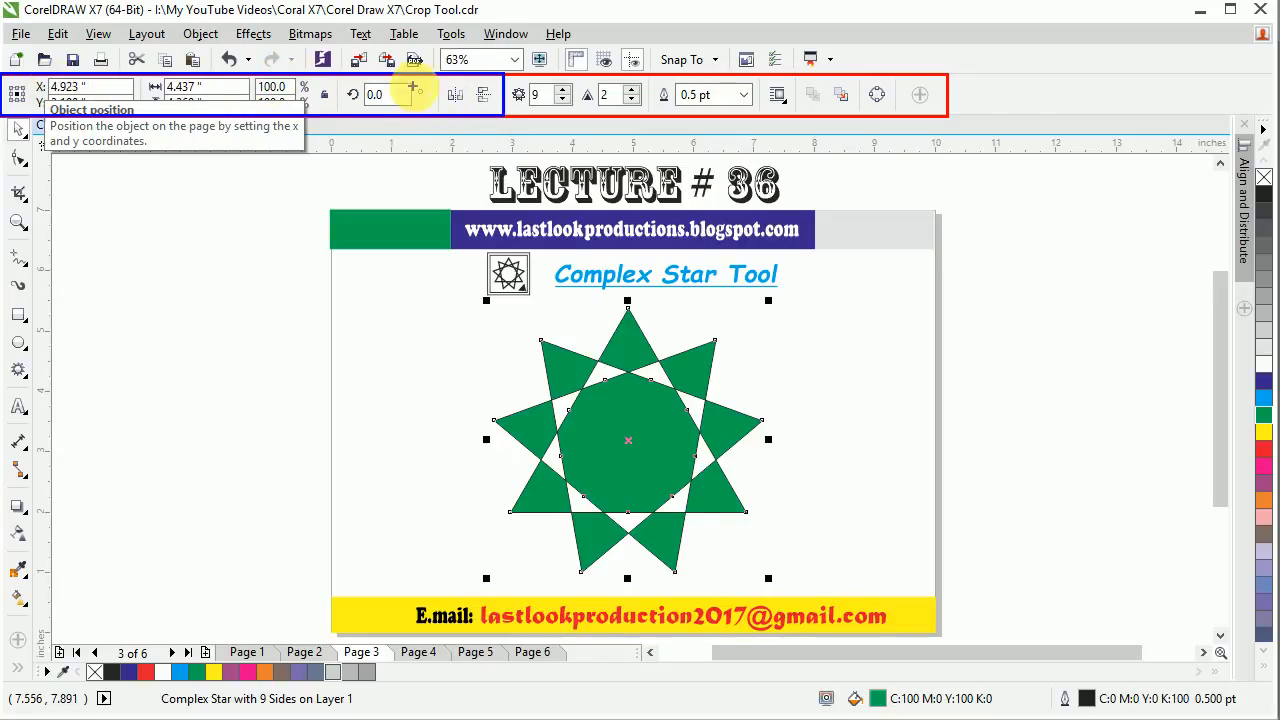
key("Escape")
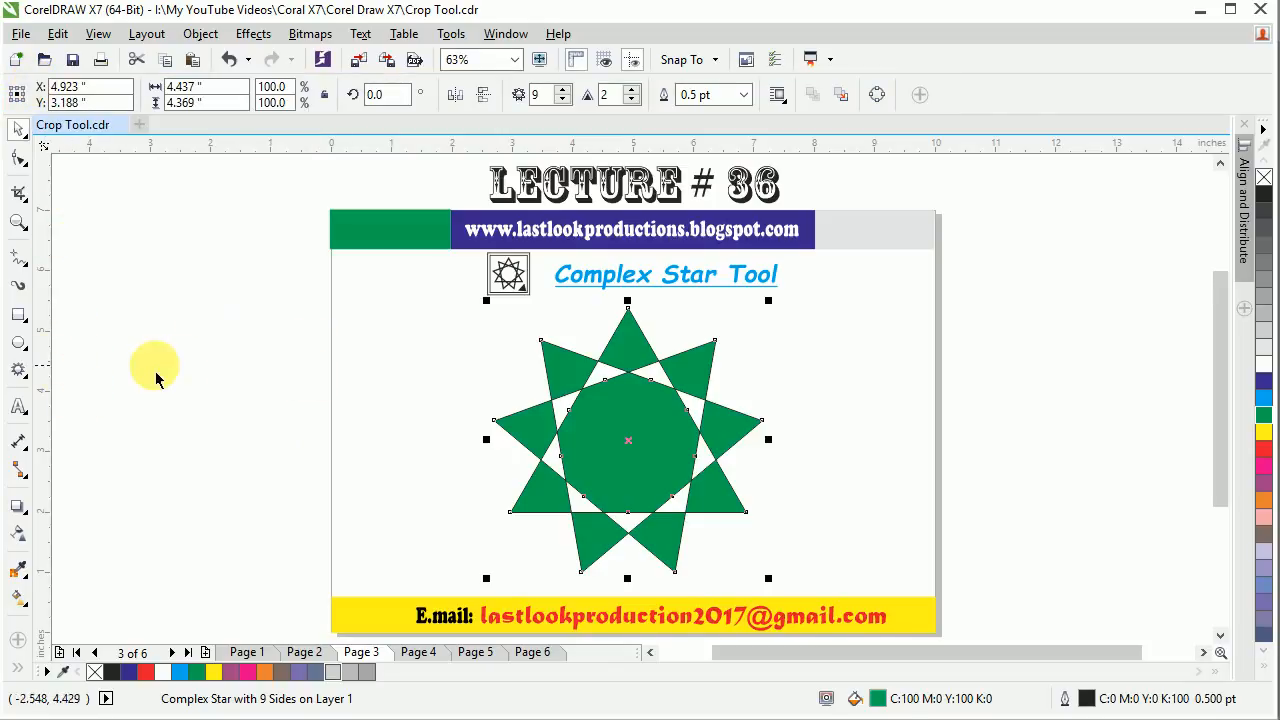
left_click(30, 383)
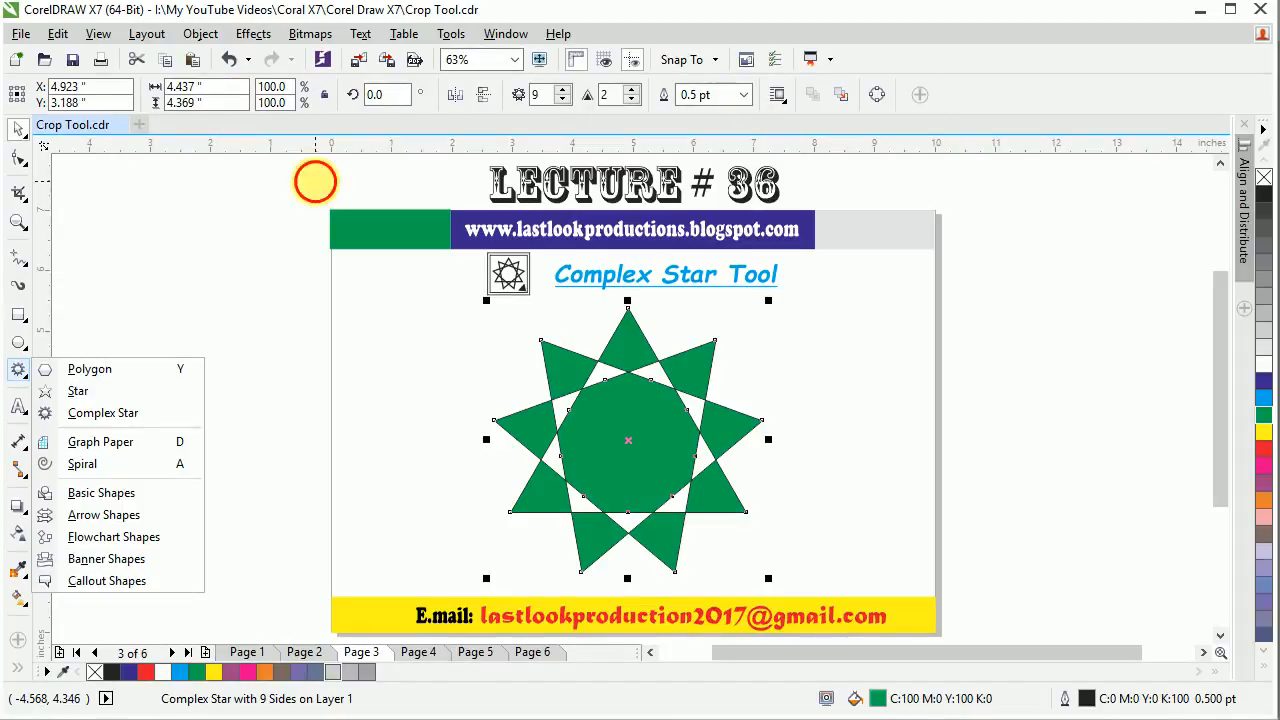
left_click(316, 183)
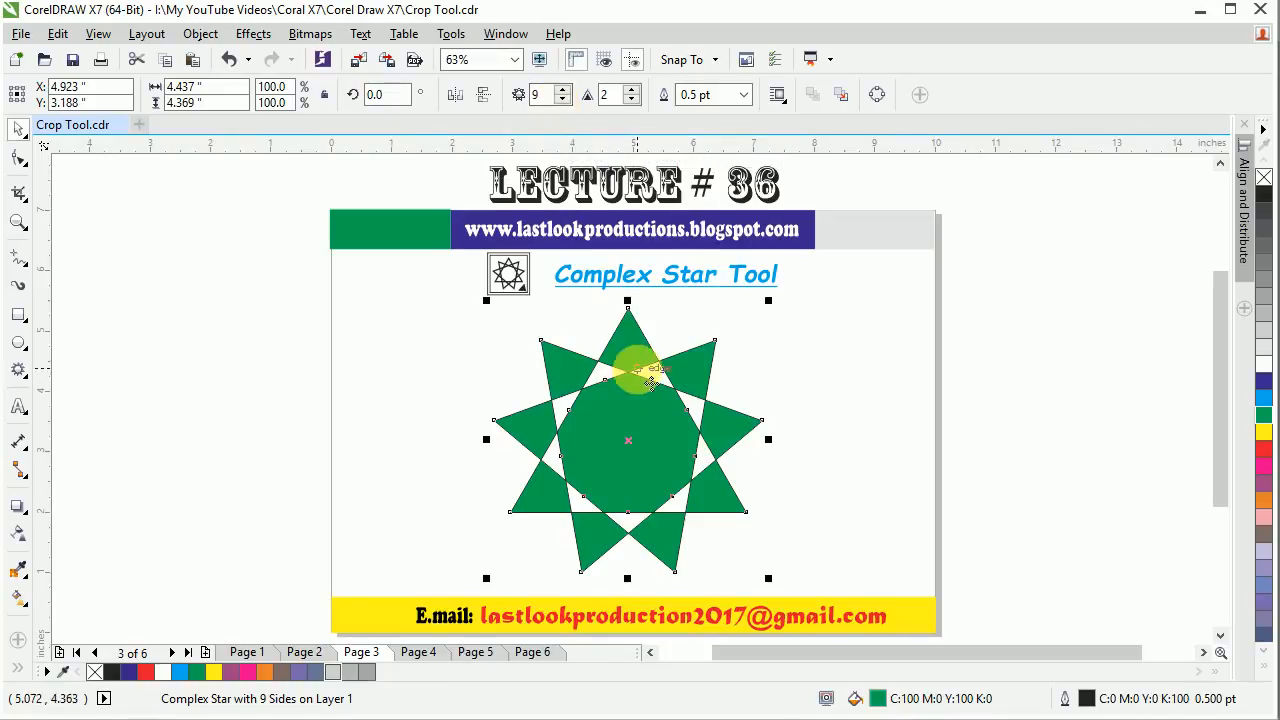
Increase the green star's number of points to 14
left_click(563, 89)
left_click(563, 89)
left_click(563, 89)
left_click(563, 89)
left_click(563, 89)
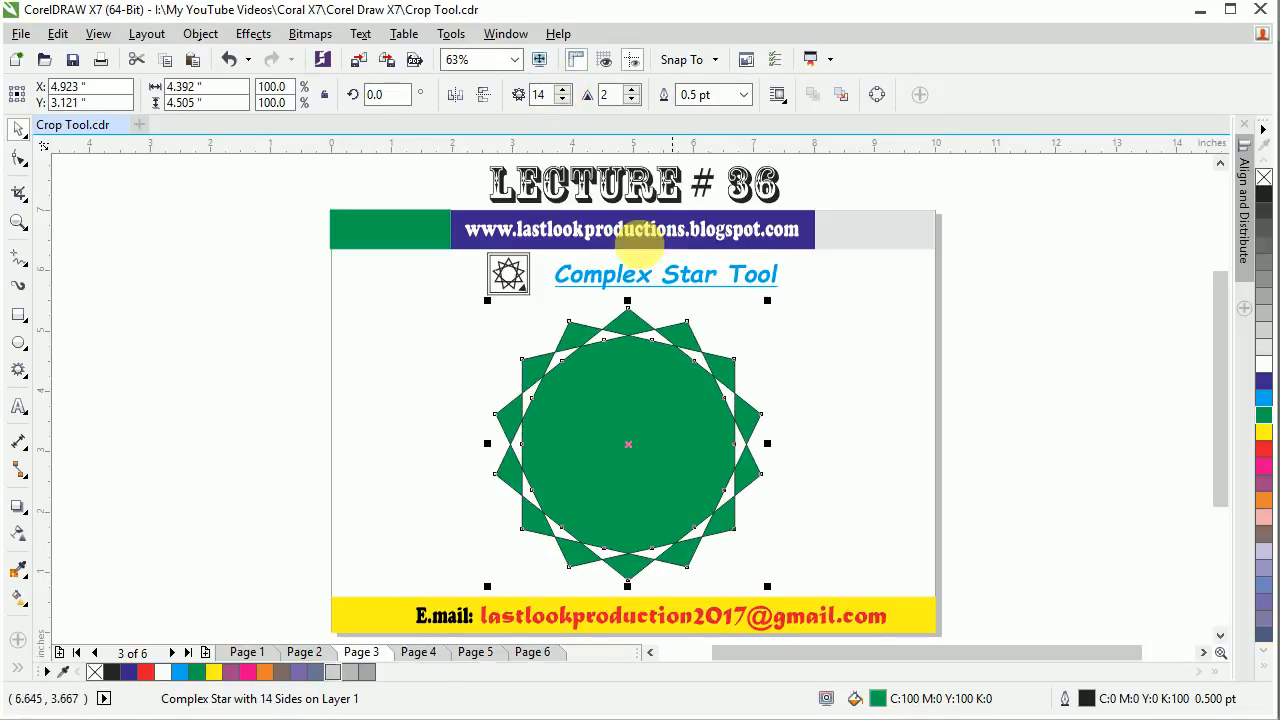
Reduce the green star's number of points to 7
left_click(563, 99)
left_click(563, 99)
left_click(563, 99)
left_click(563, 99)
left_click(563, 99)
left_click(563, 99)
left_click(563, 99)
left_click(563, 99)
left_click(563, 89)
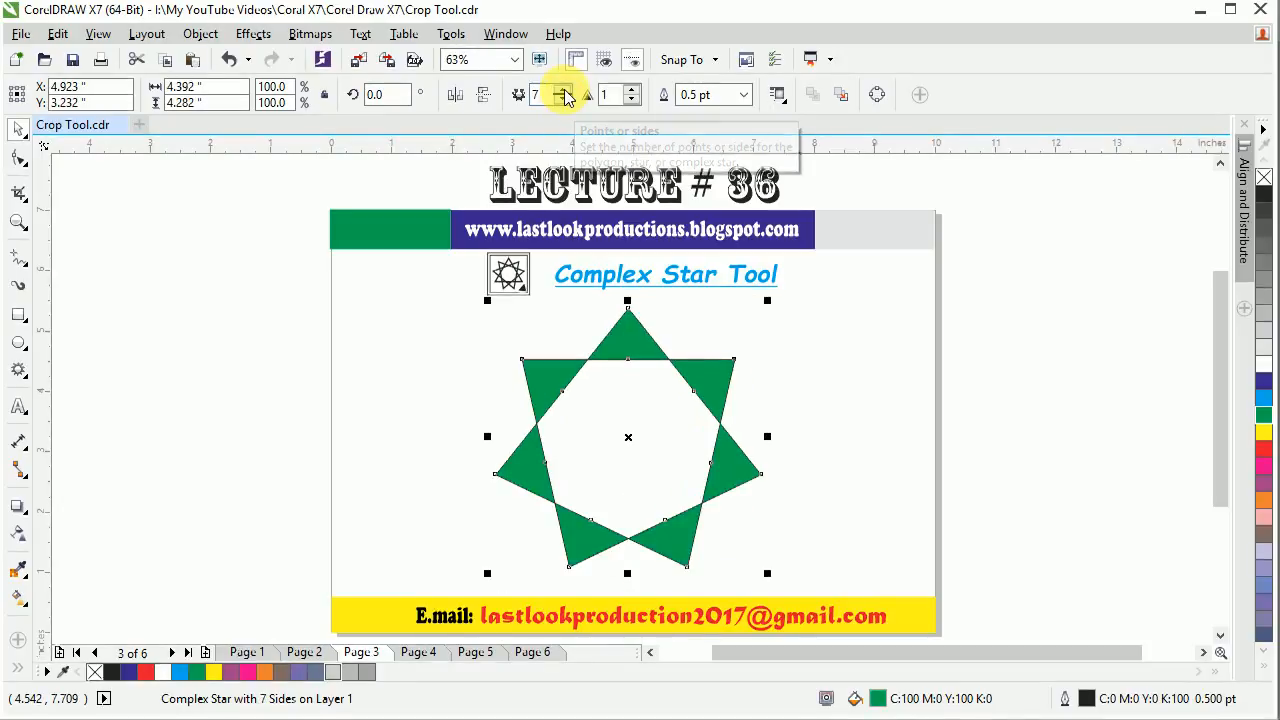
Try the green star with 8 and 9 points and return it to 7 points
left_click(563, 89)
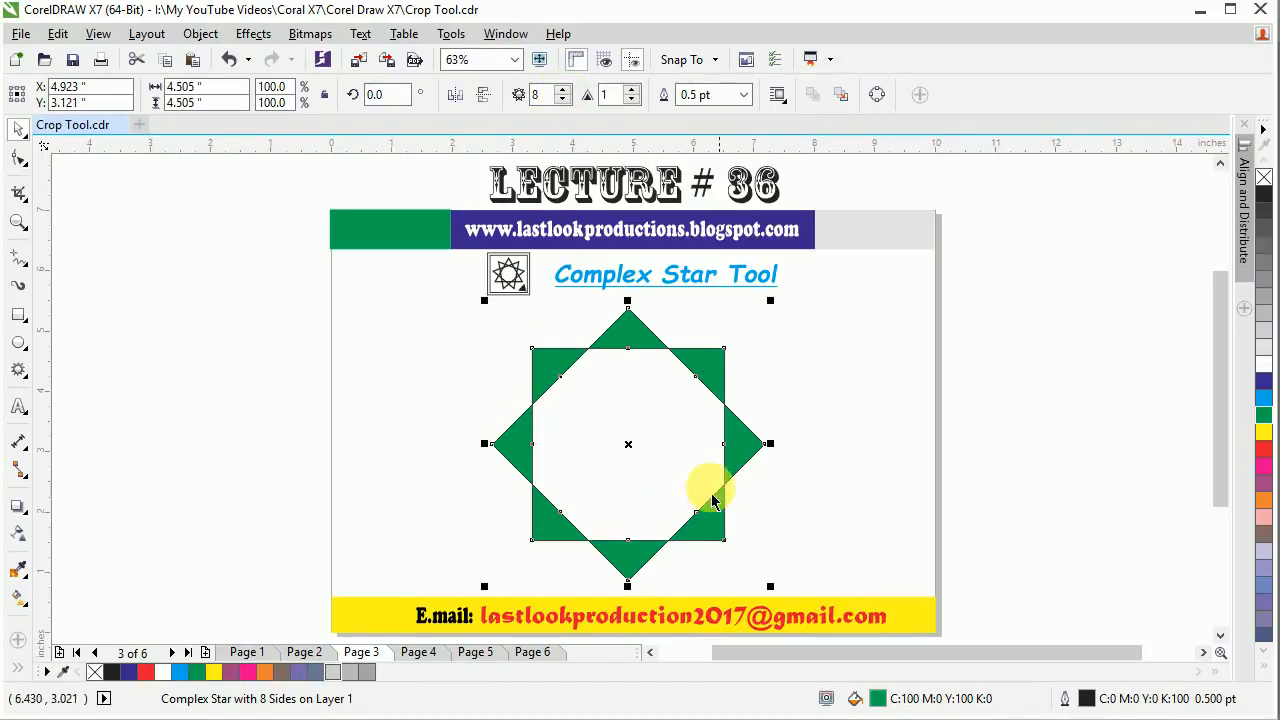
left_click(563, 91)
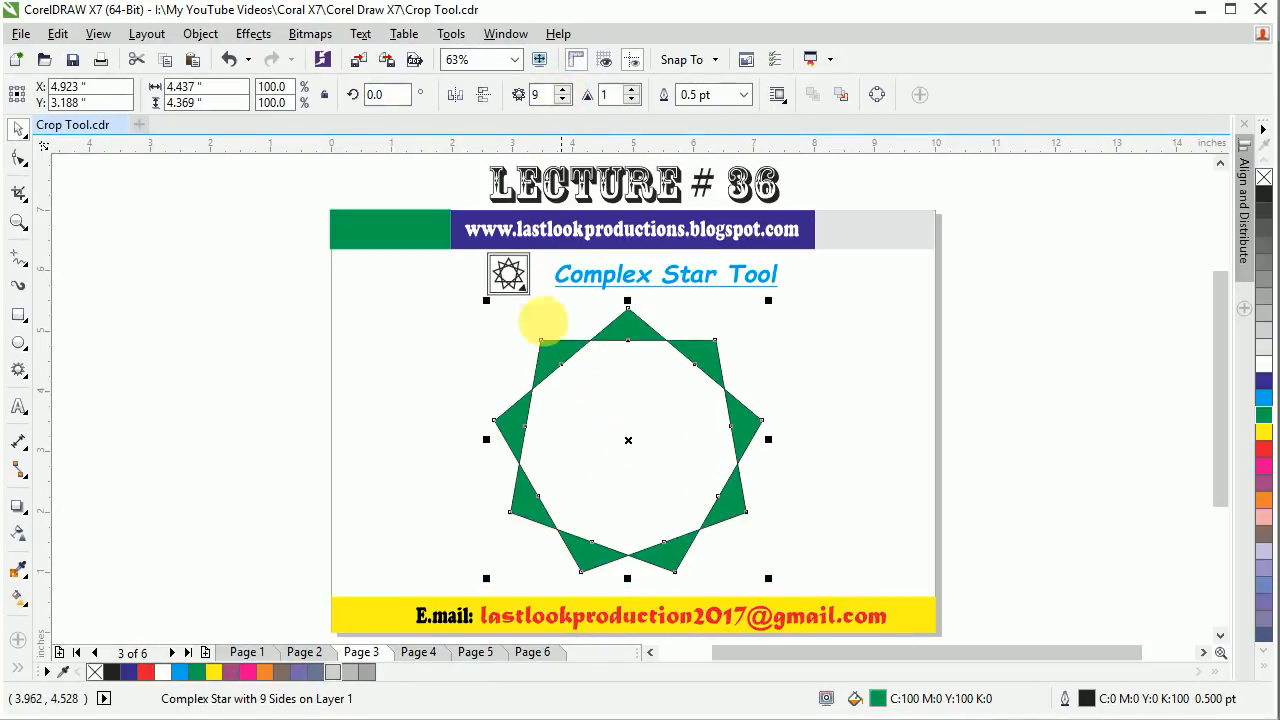
left_click(563, 101)
left_click(563, 101)
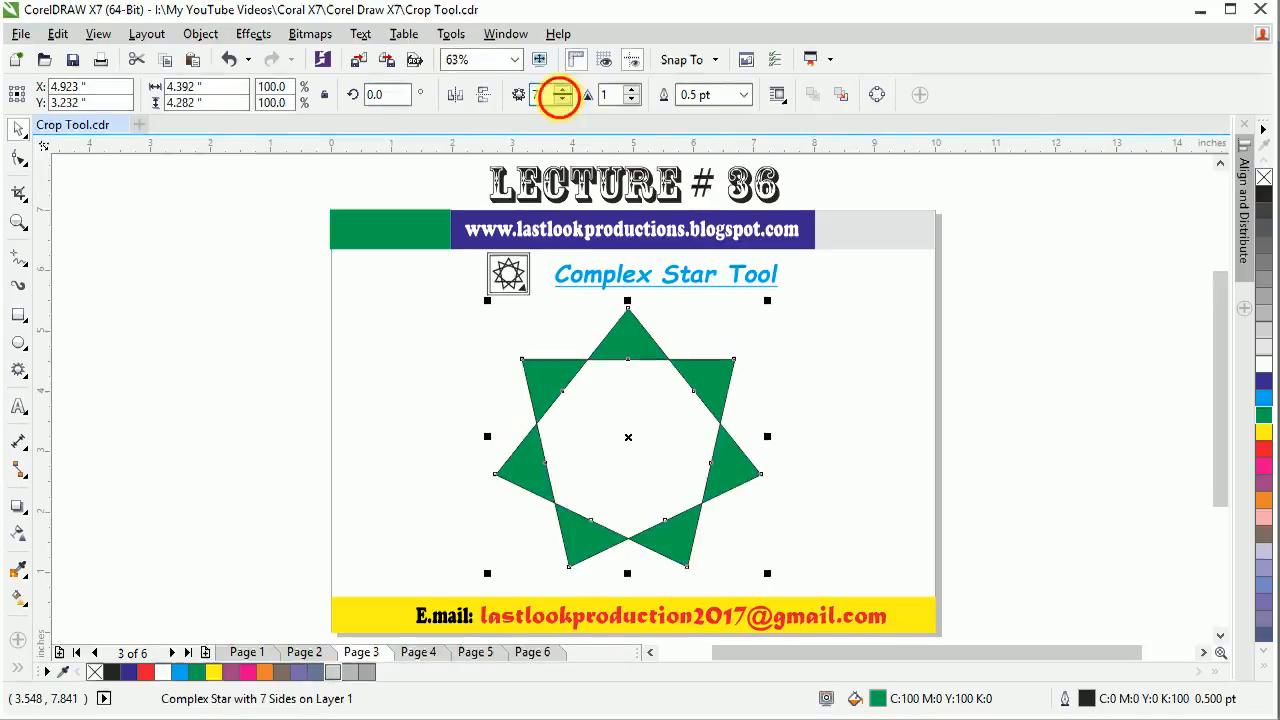
Lower the star's number of points further, raise it to 13 and deselect the star
left_click(563, 101)
left_click(562, 101)
left_click(563, 91)
left_click(563, 91)
left_click(563, 91)
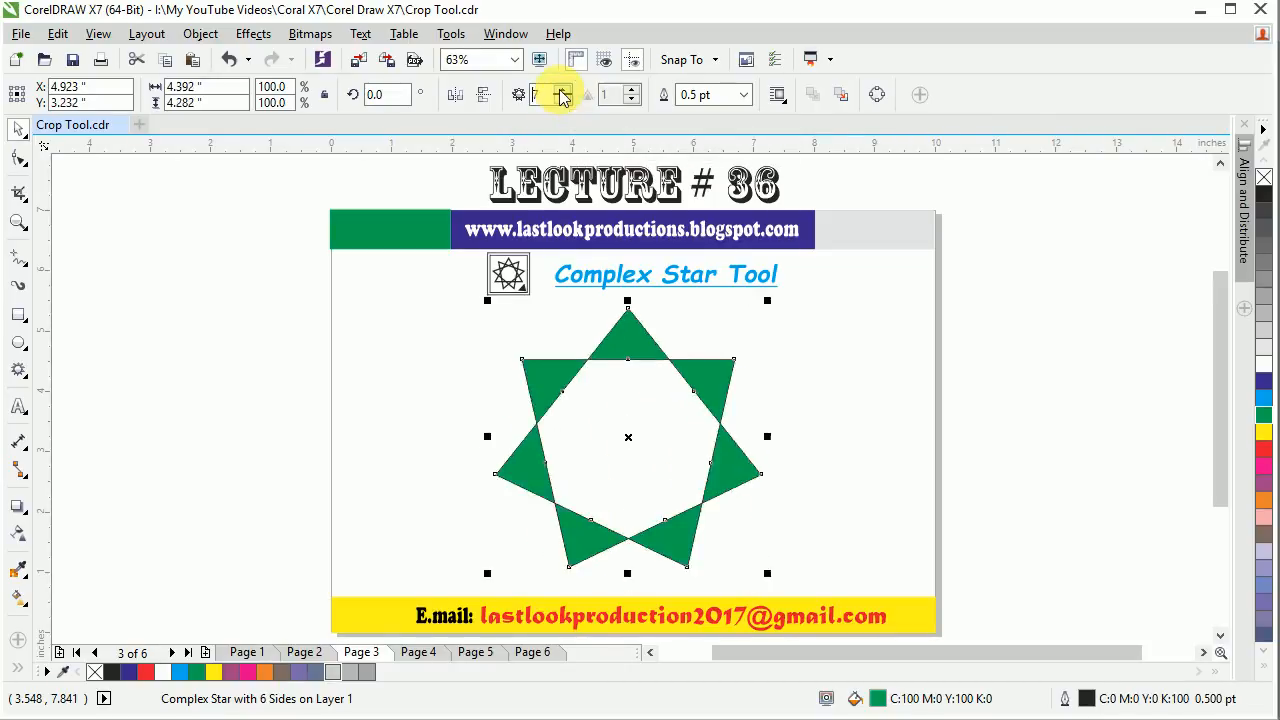
left_click(563, 91)
left_click(563, 91)
left_click(563, 91)
left_click(563, 91)
left_click(343, 294)
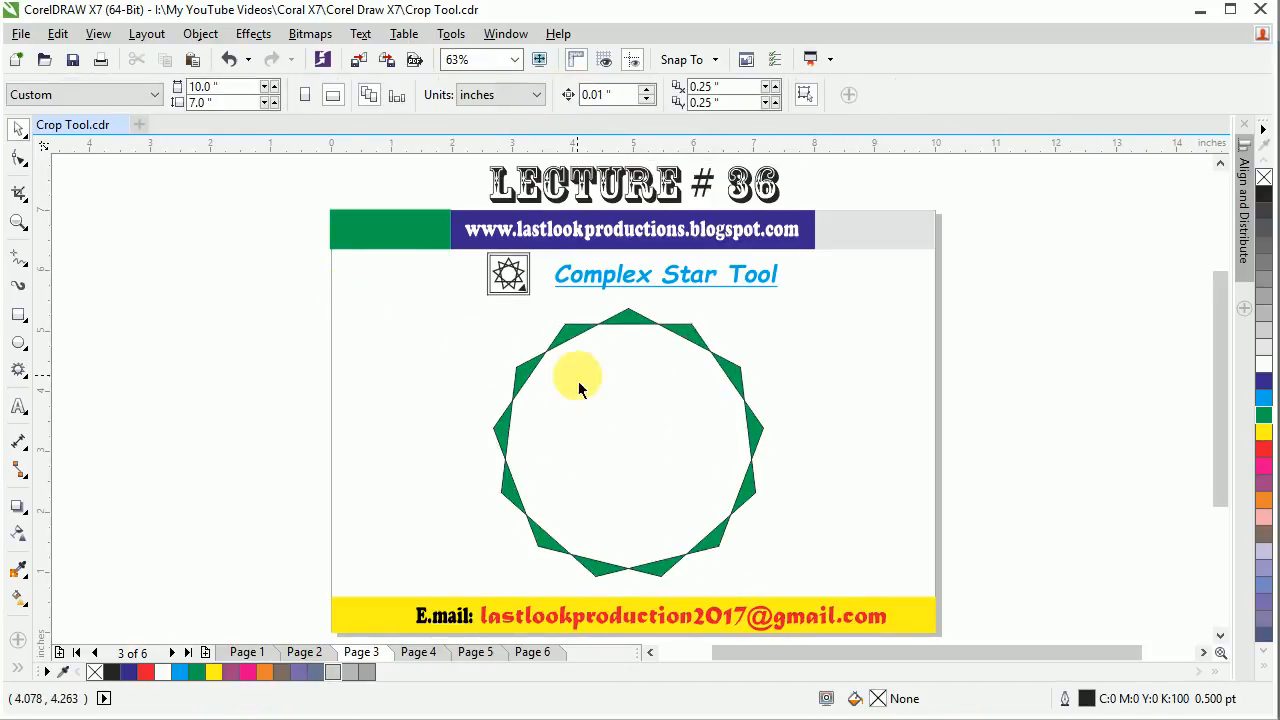
Select the green star again, reduce its number of points to below 11 and delete the star
left_click(556, 360)
left_click(563, 101)
left_click(563, 101)
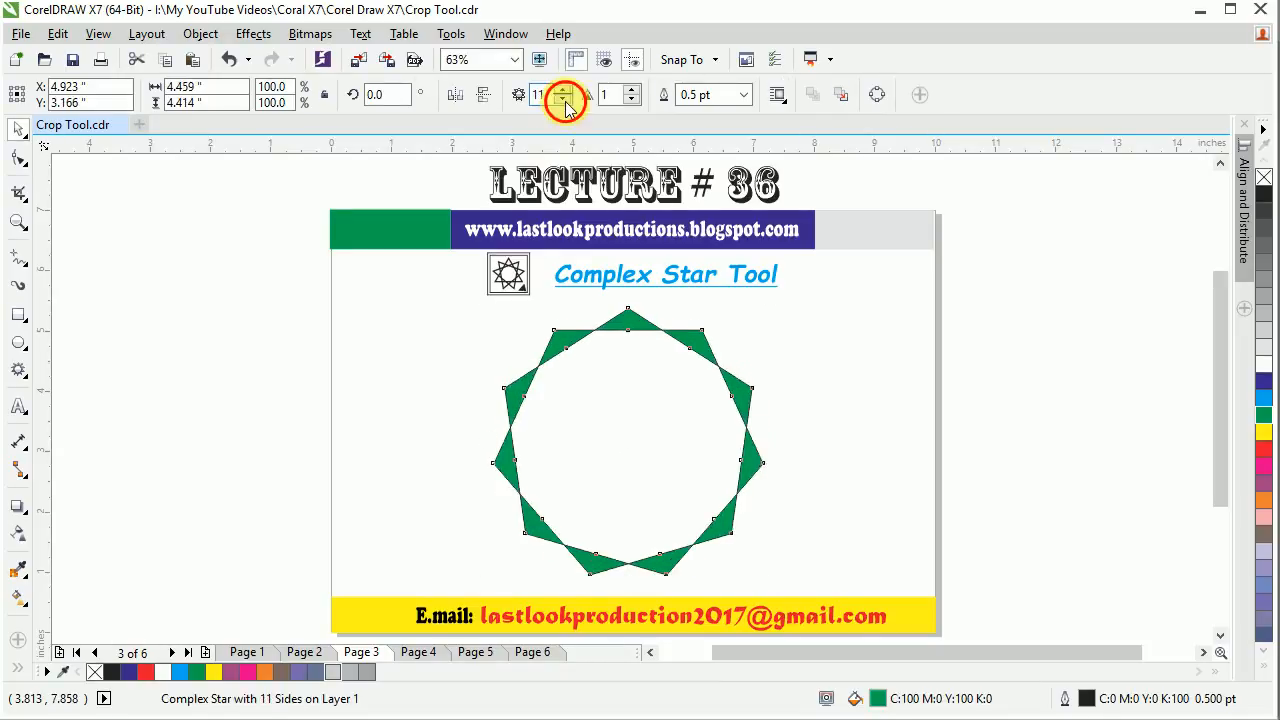
left_click(563, 101)
left_click(563, 101)
left_click(563, 101)
key("Delete")
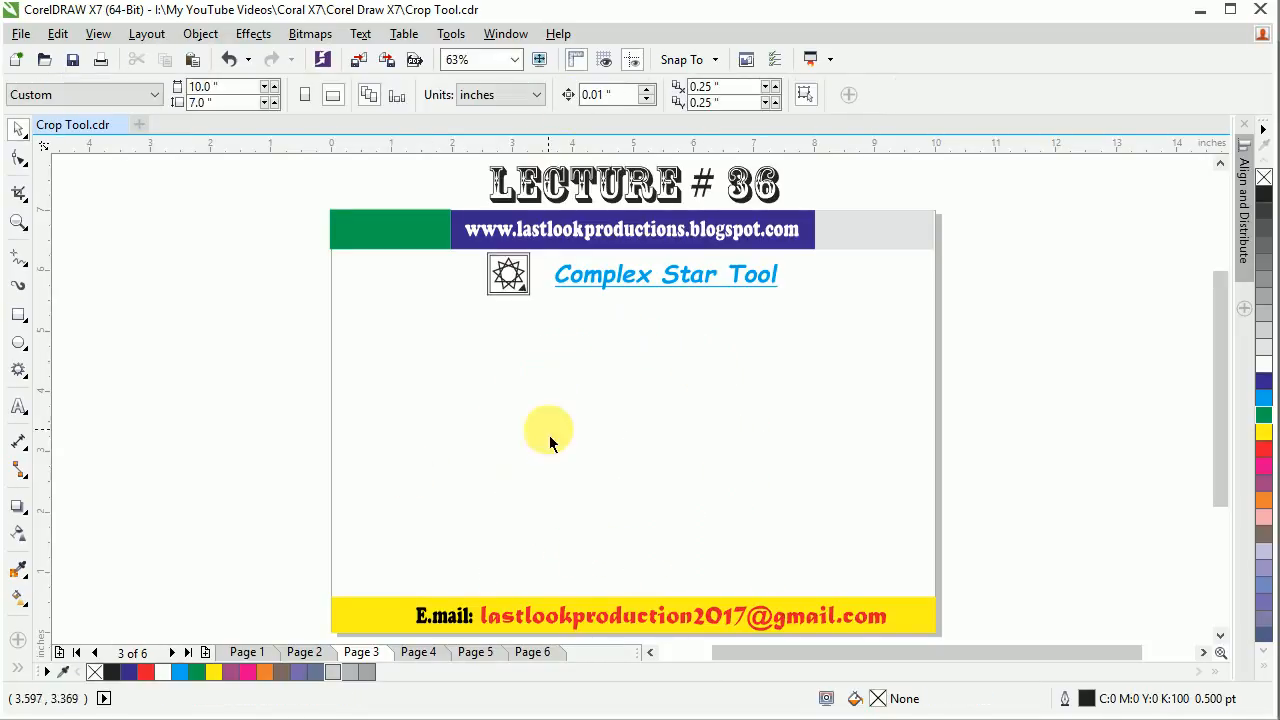
Draw a new nine-point complex star about 4.1 by 3.9 in in the middle of the page and fill it green
left_click(19, 370)
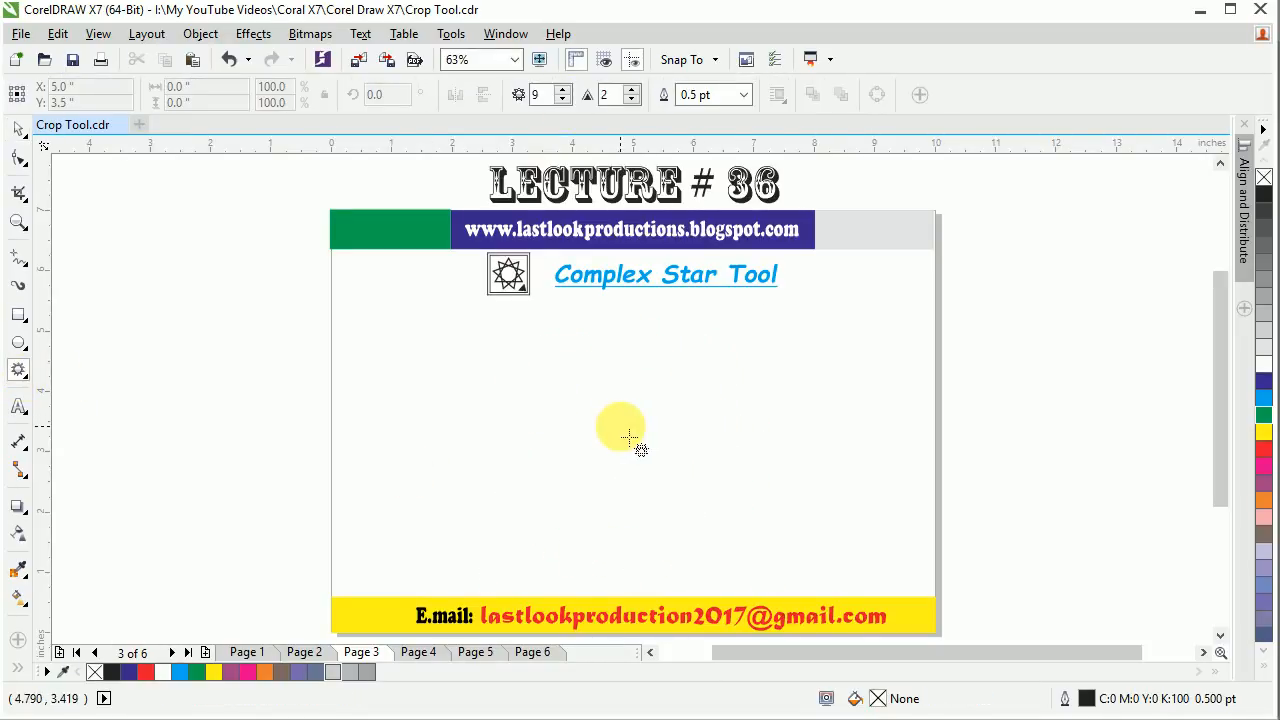
mouse_move(625, 442)
left_mouse_down()
mouse_move(749, 560)
mouse_move(740, 548)
left_mouse_up()
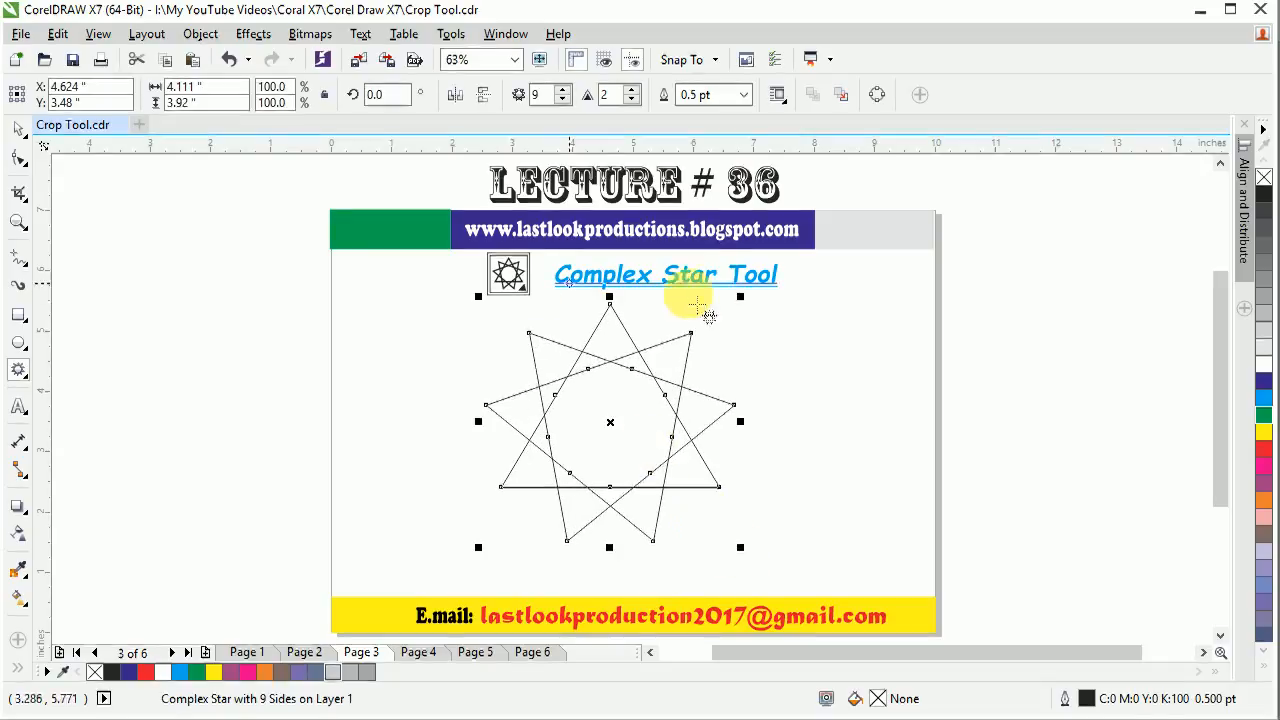
left_click(1264, 414)
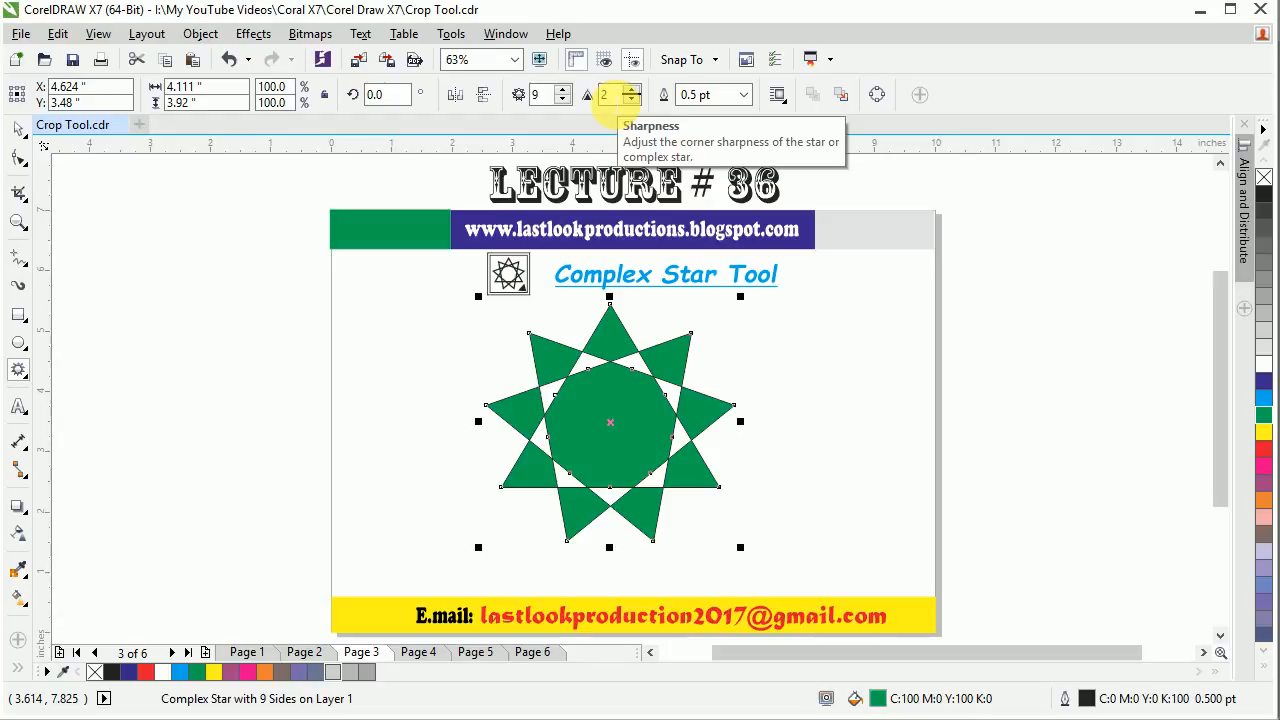
Vary the green nine-point star's sharpness between 1 and 3 and finish with a sharpness of 1
left_click(632, 89)
left_click(632, 100)
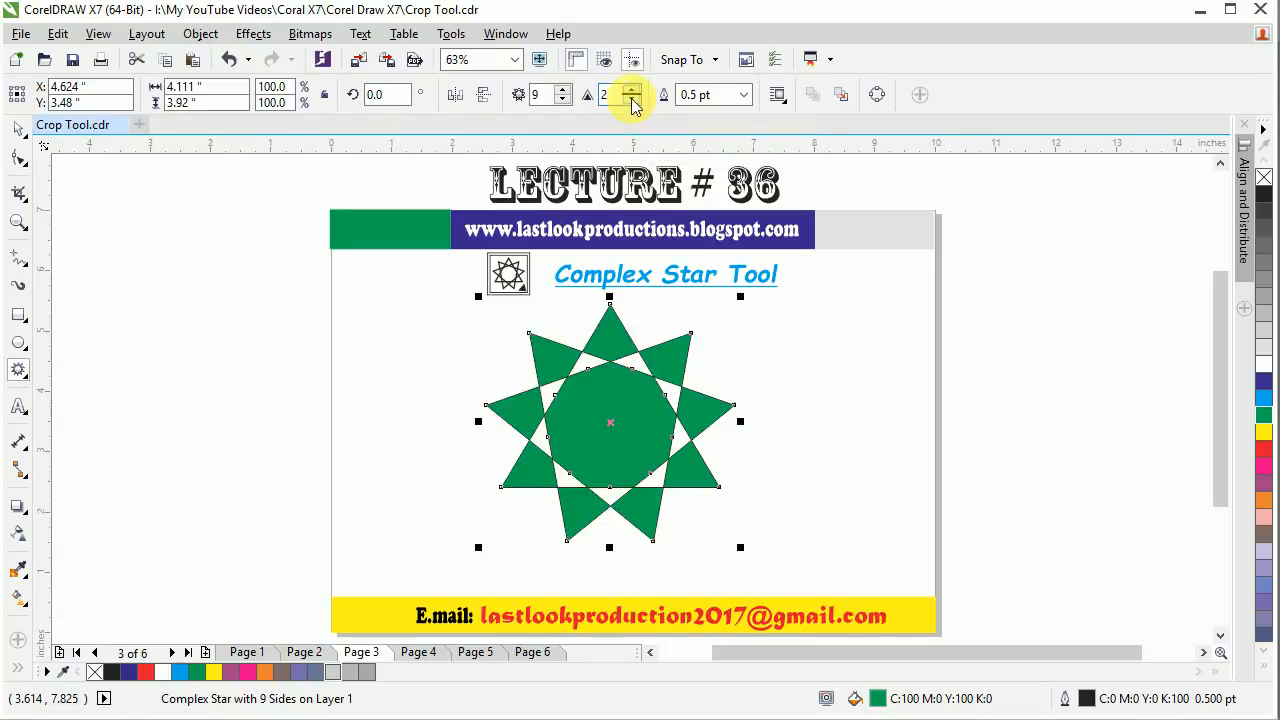
left_click(632, 101)
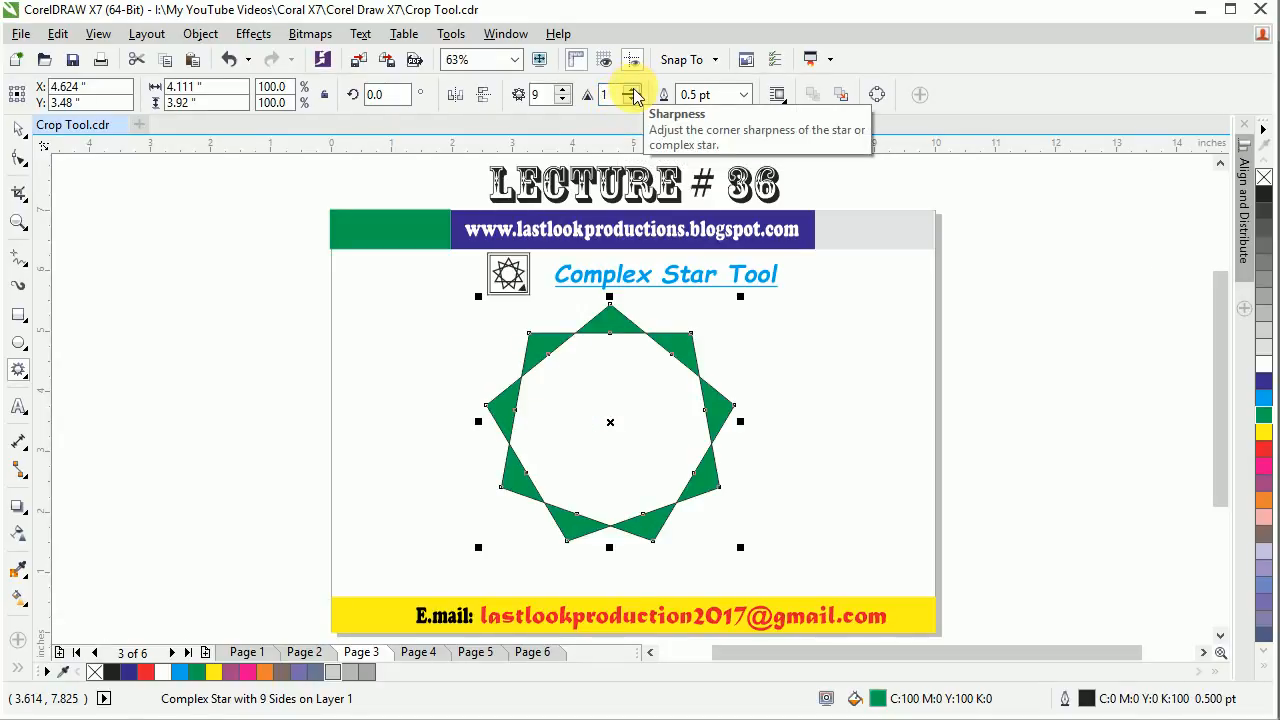
left_click(633, 90)
left_click(633, 90)
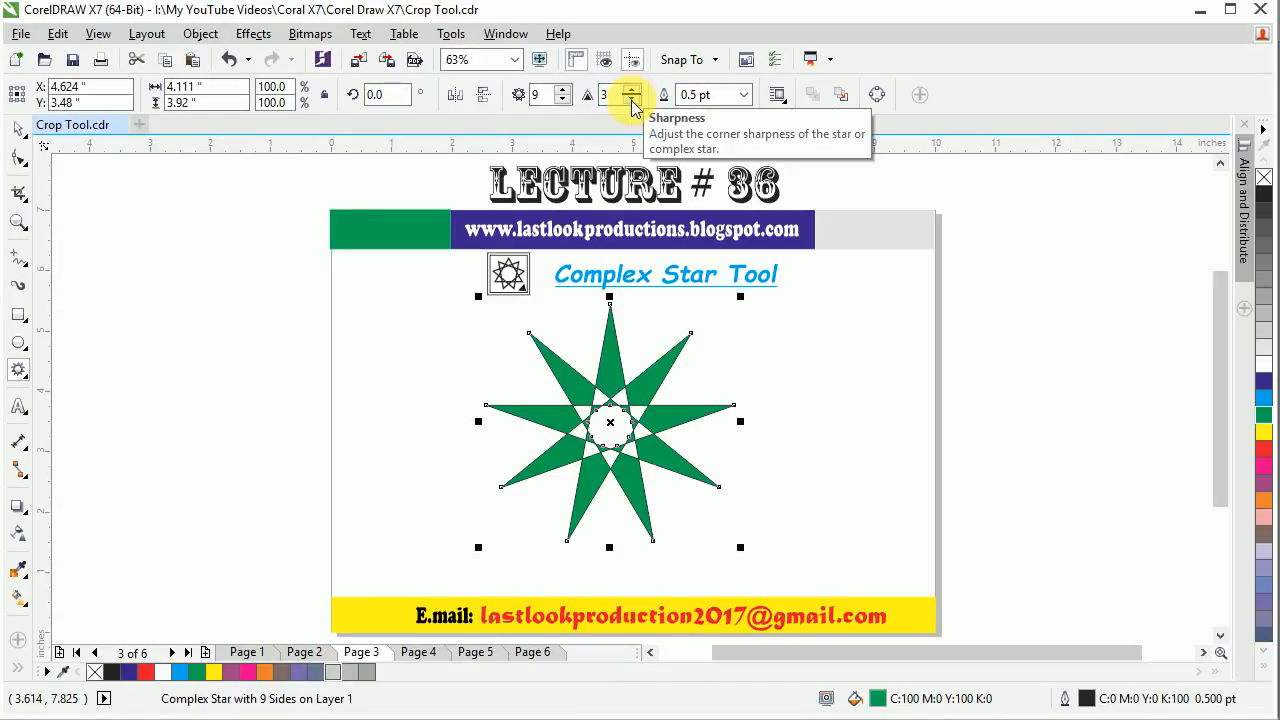
left_click(632, 101)
left_click(632, 101)
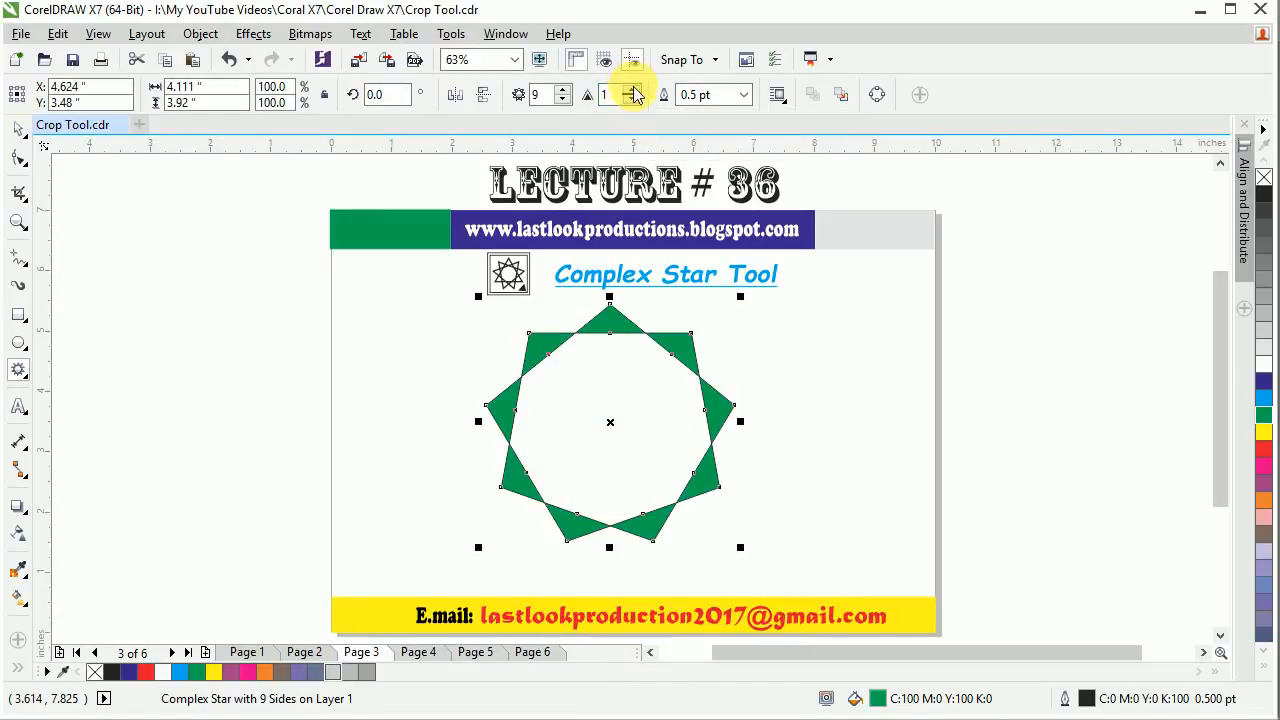
Move the green star onto the page's left edge and reduce its number of points to 7
left_click_drag(610, 425, 368, 440)
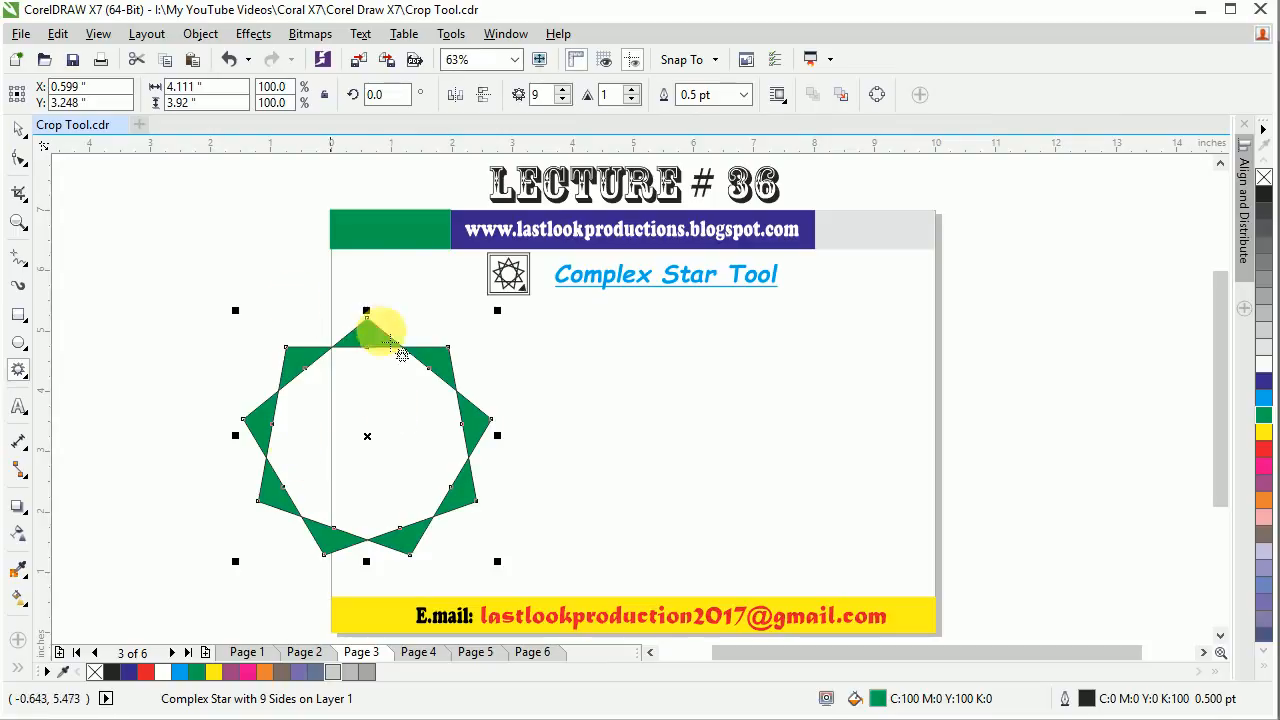
left_click(562, 99)
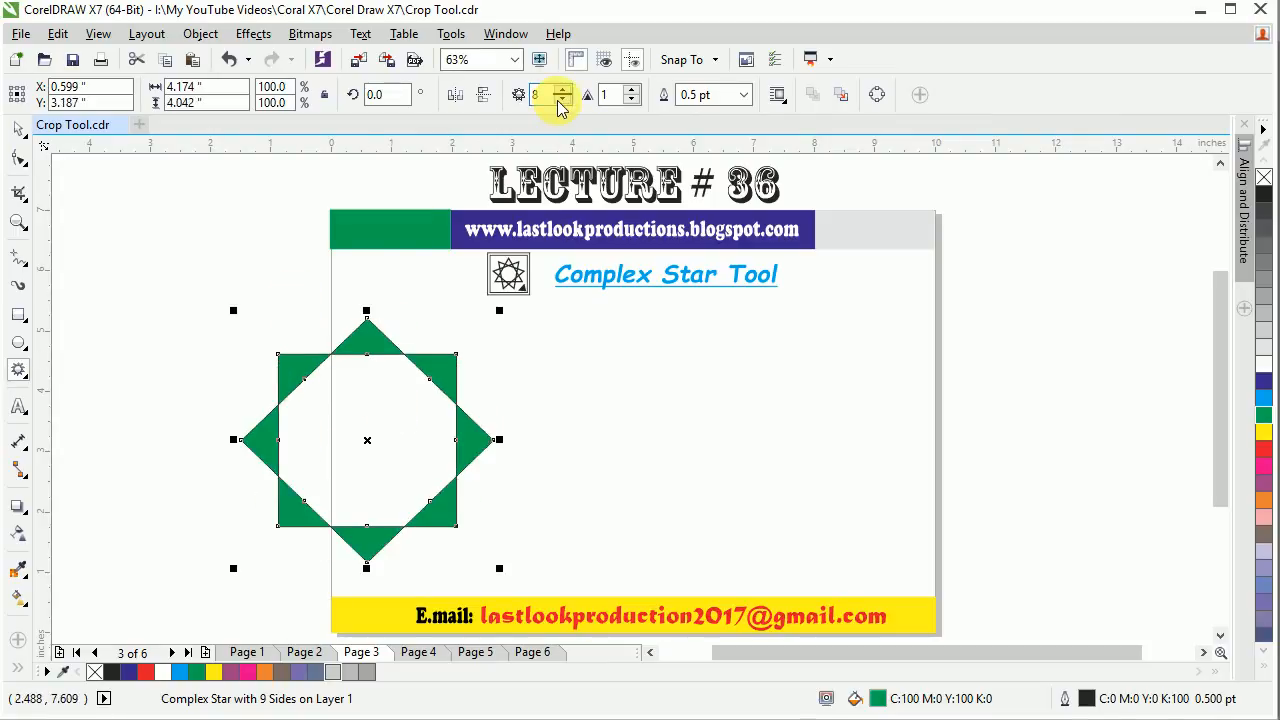
left_click(562, 99)
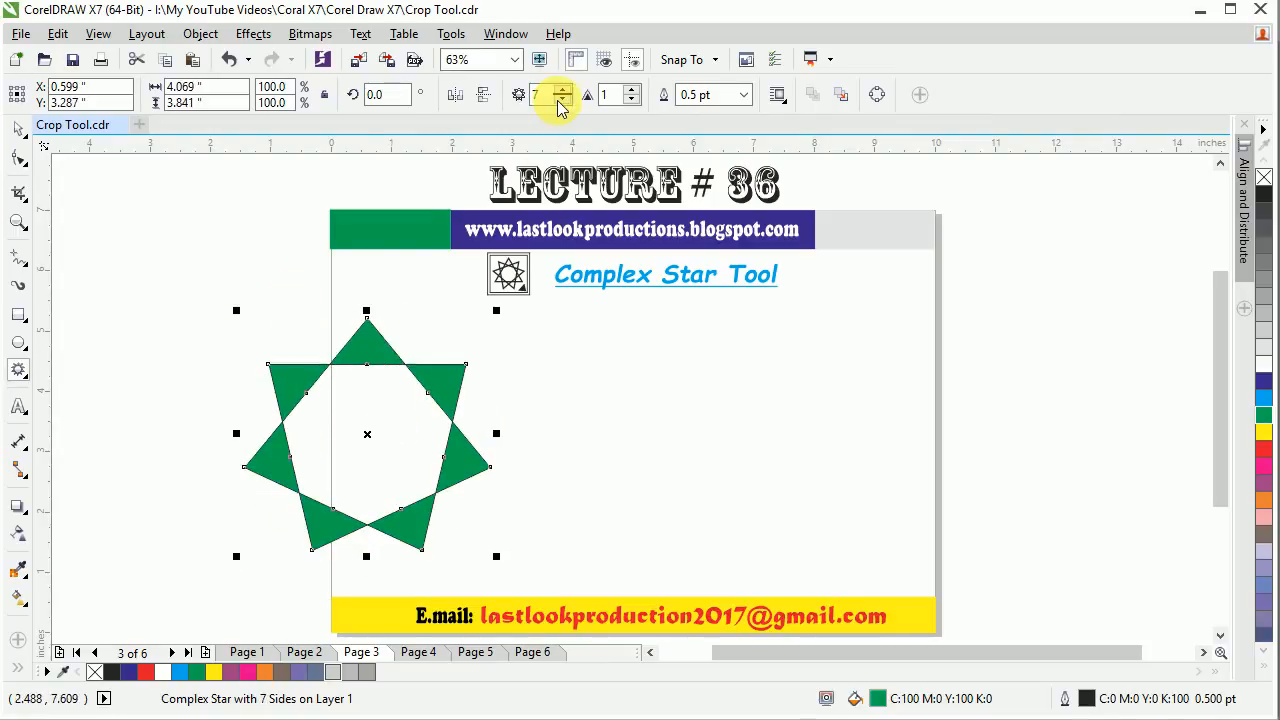
Reshape the seven-point star with the Shape tool by moving an inner and an outer node, forming a pinwheel with narrow, twisted arms
left_click(20, 162)
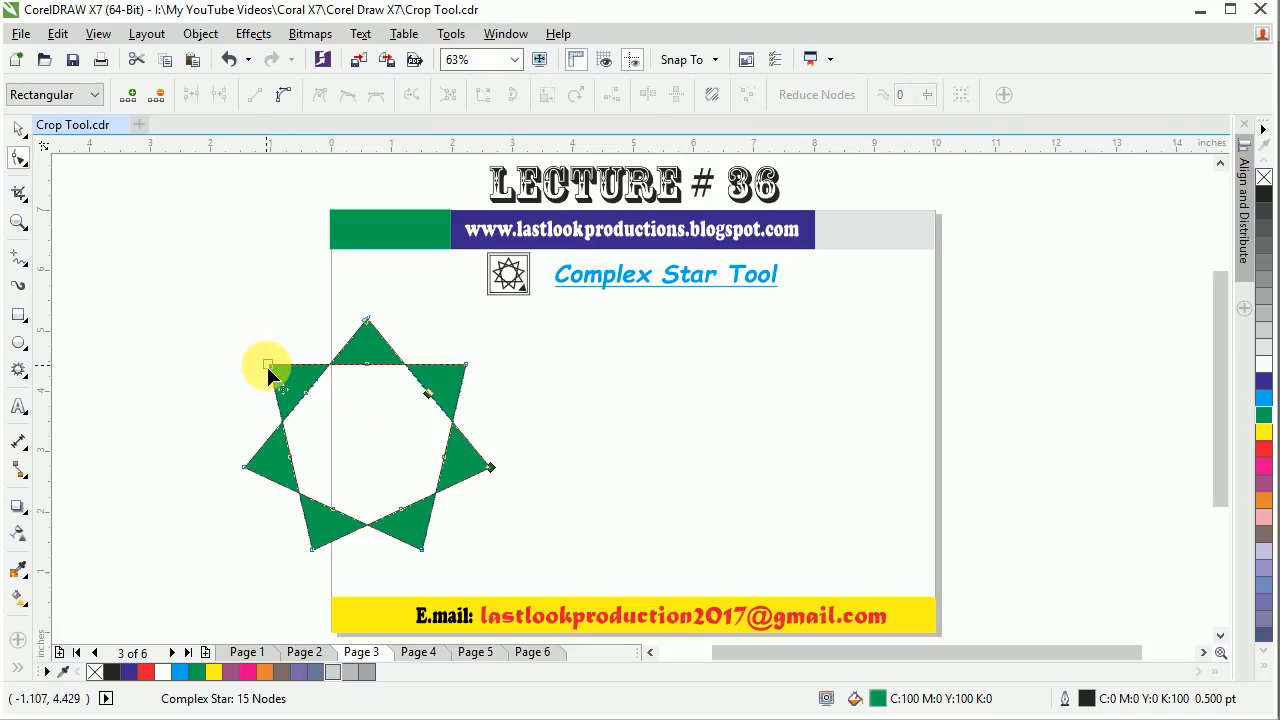
key("z")
left_click_drag(202, 293, 529, 577)
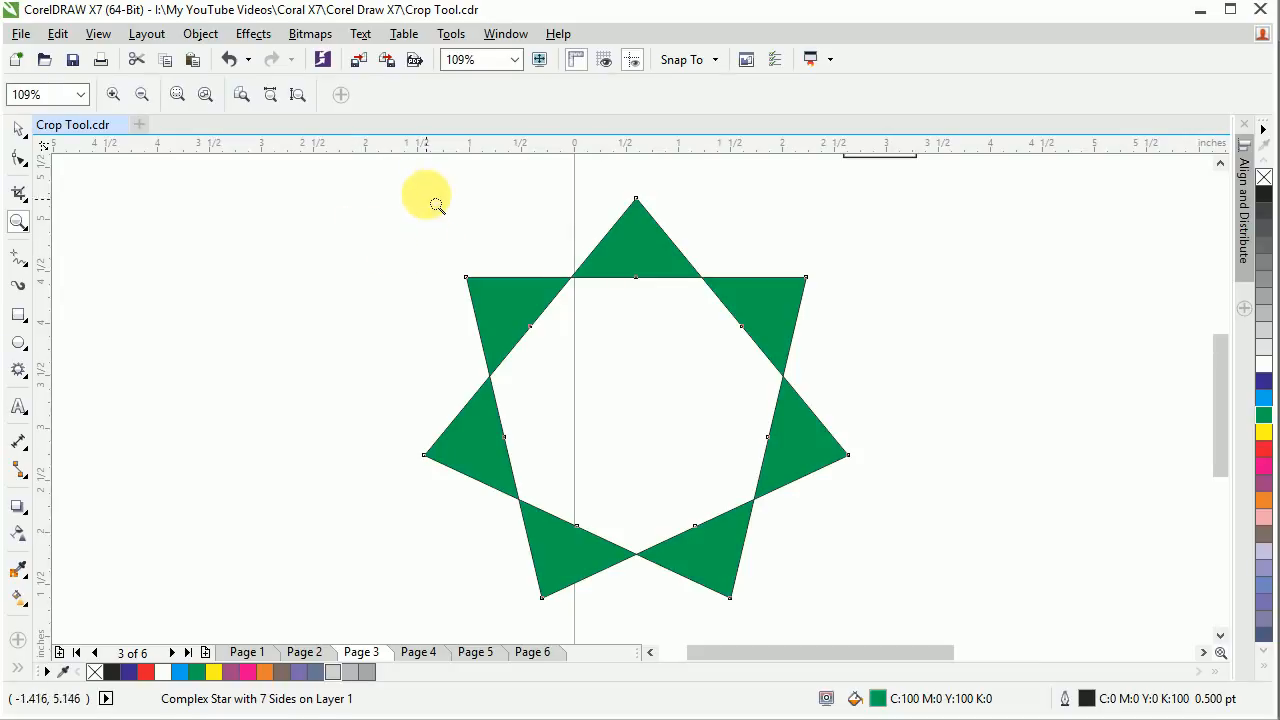
left_click_drag(480, 238, 900, 634)
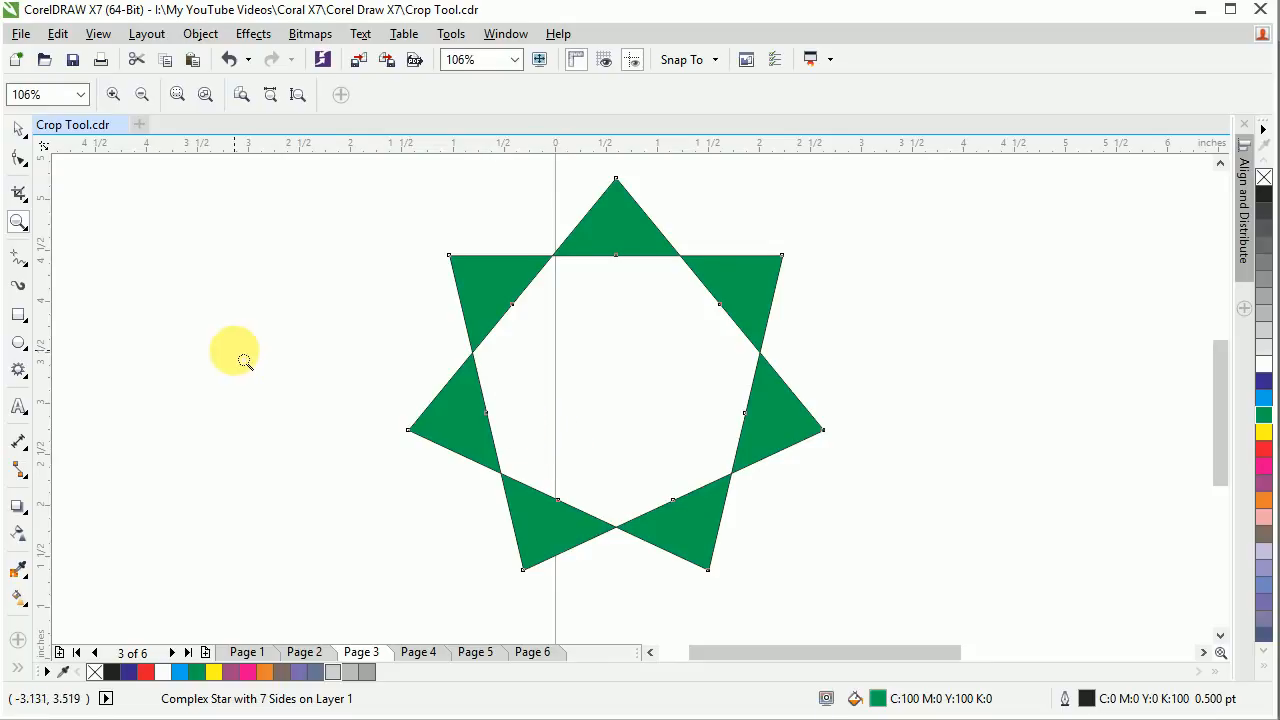
key("space")
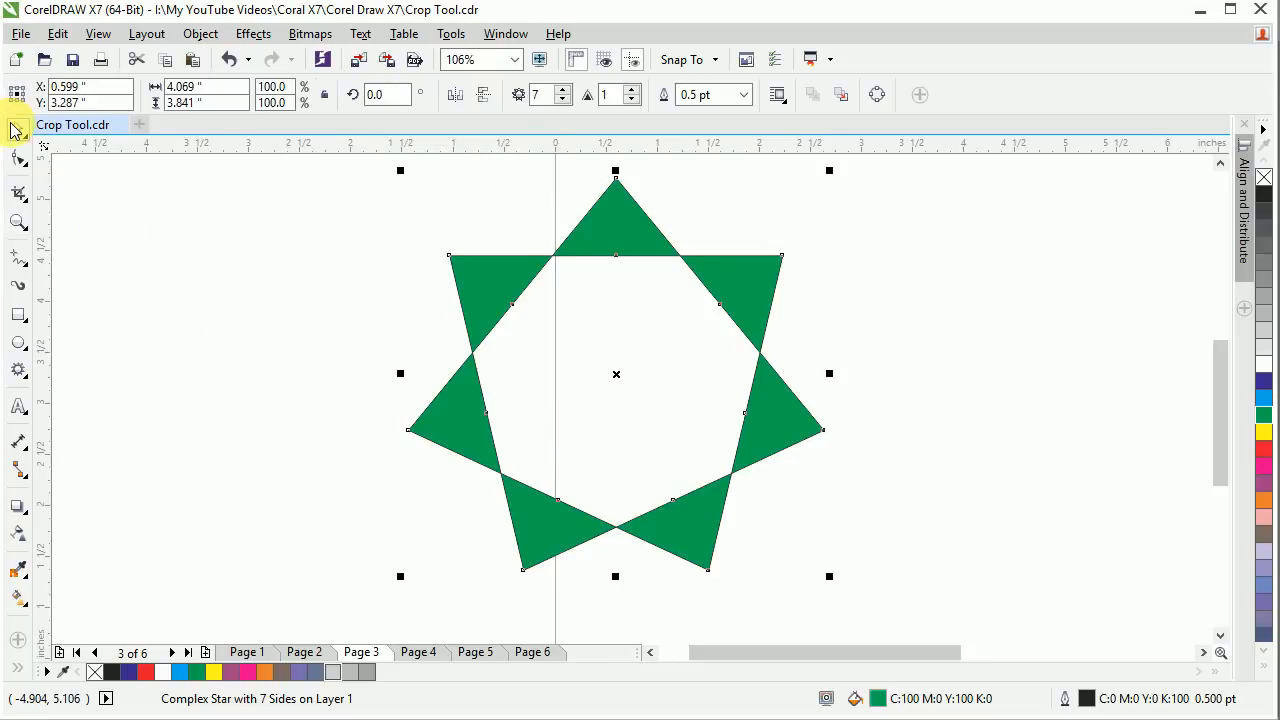
key("F10")
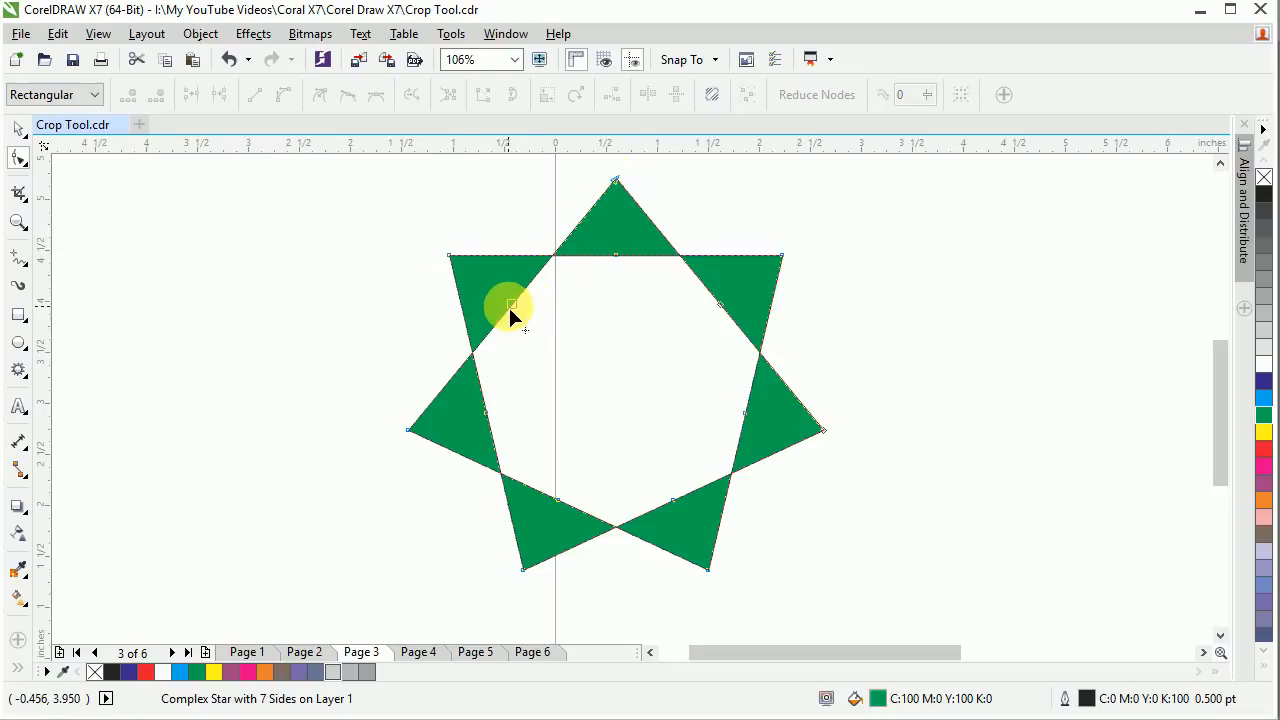
left_click_drag(510, 308, 551, 361)
left_click_drag(797, 282, 740, 526)
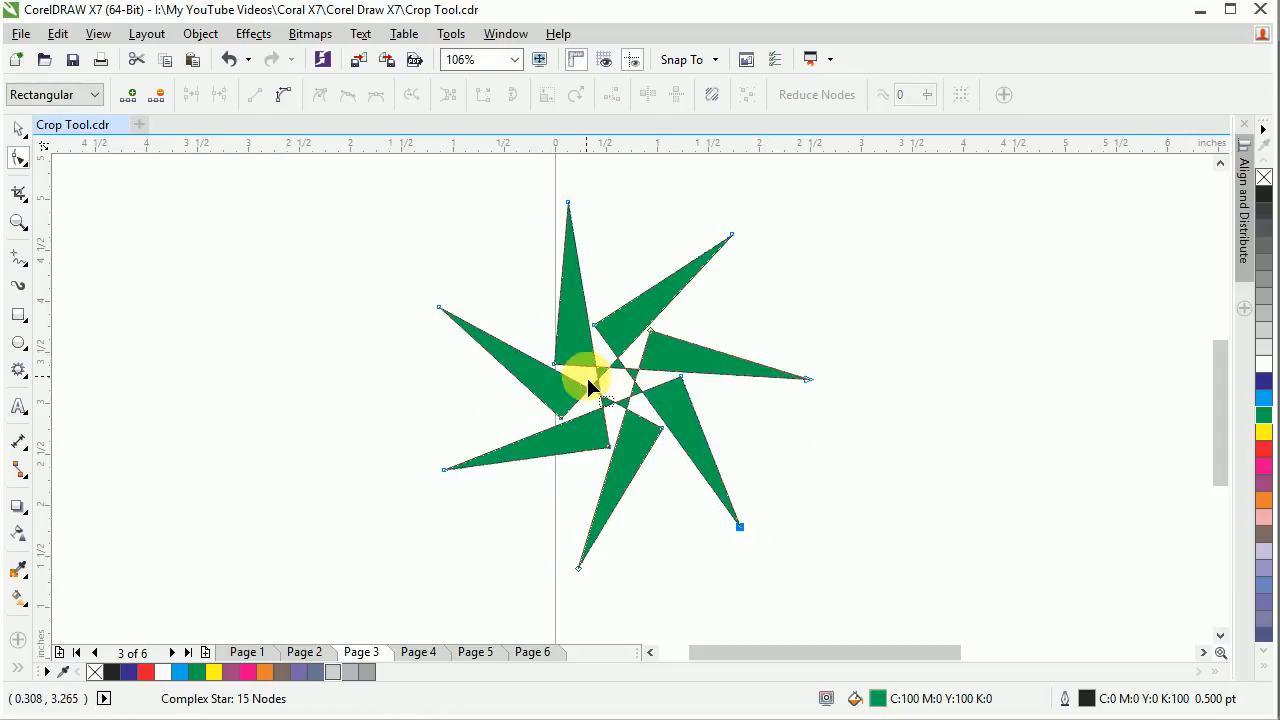
key("z")
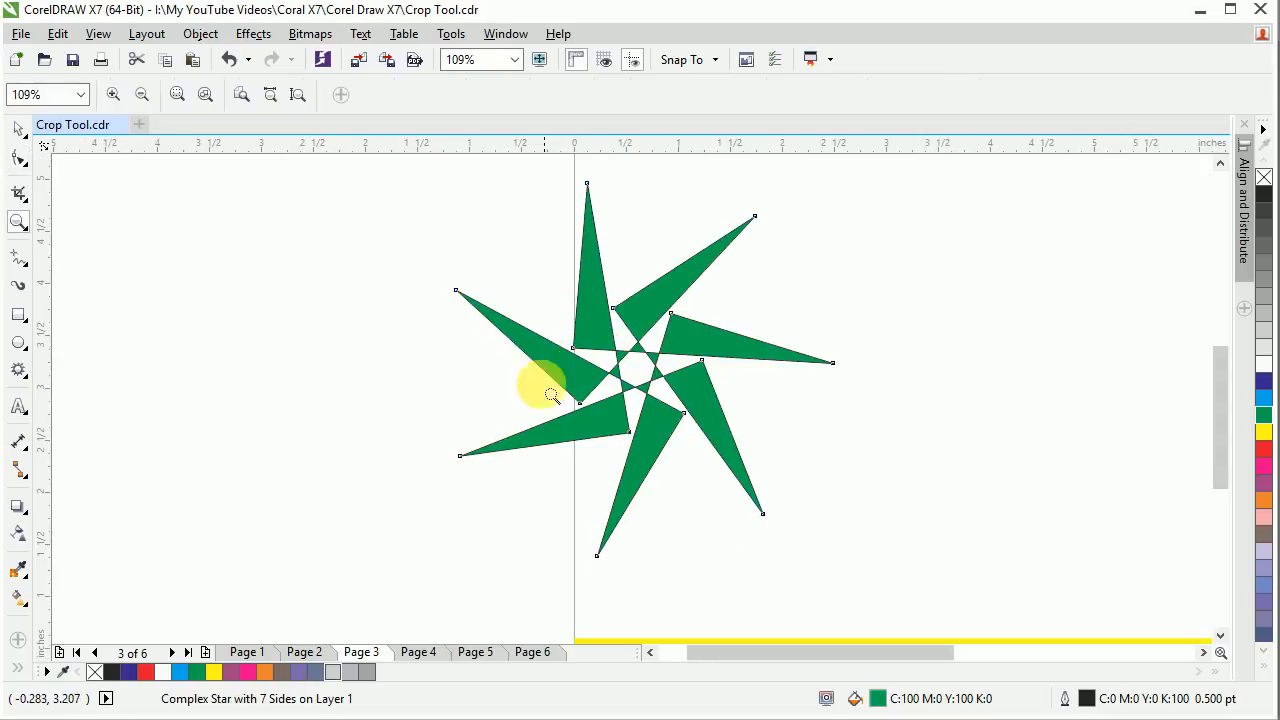
key("shift+F4")
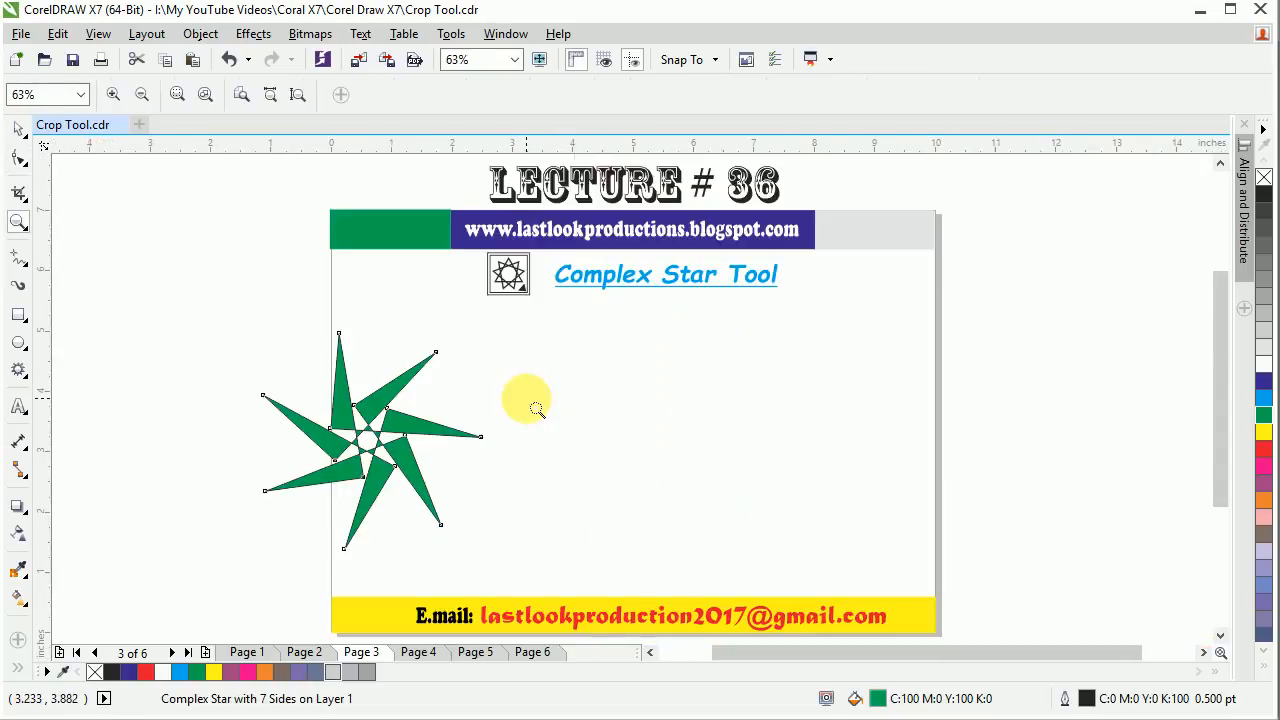
Select the green pinwheel star with the Pick tool and set its outline width to None
left_click(19, 129)
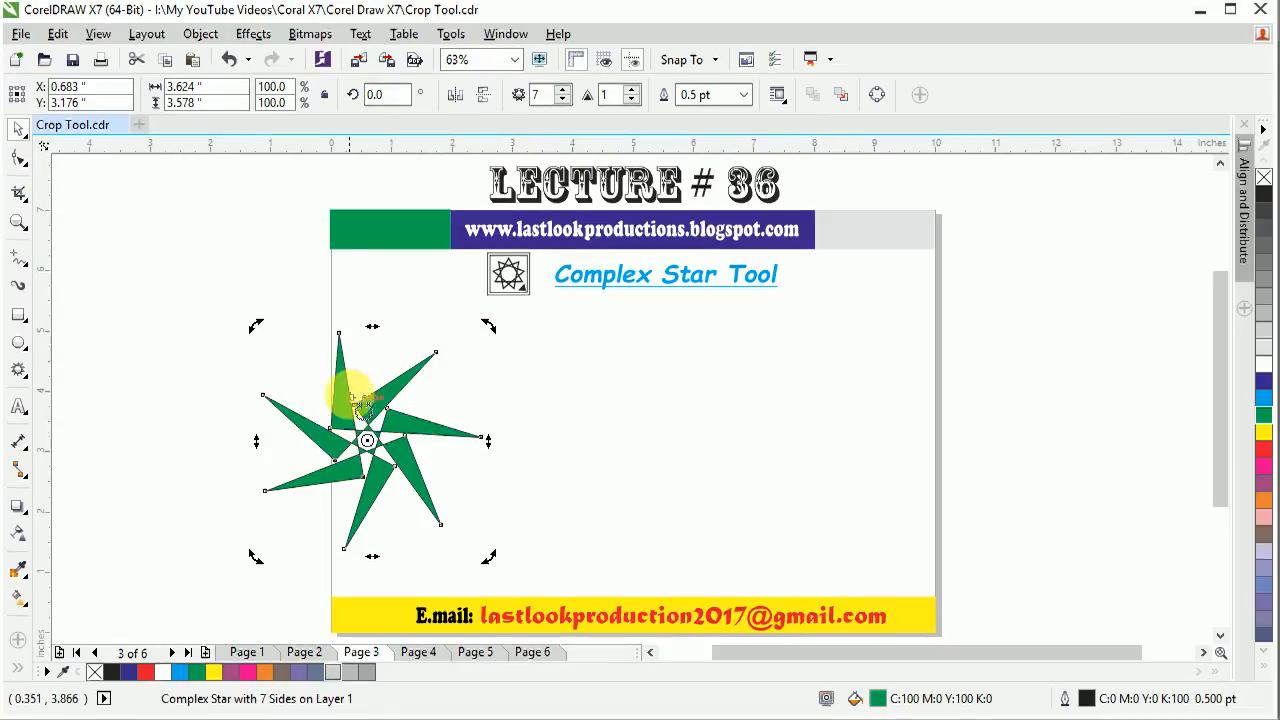
left_click(247, 296)
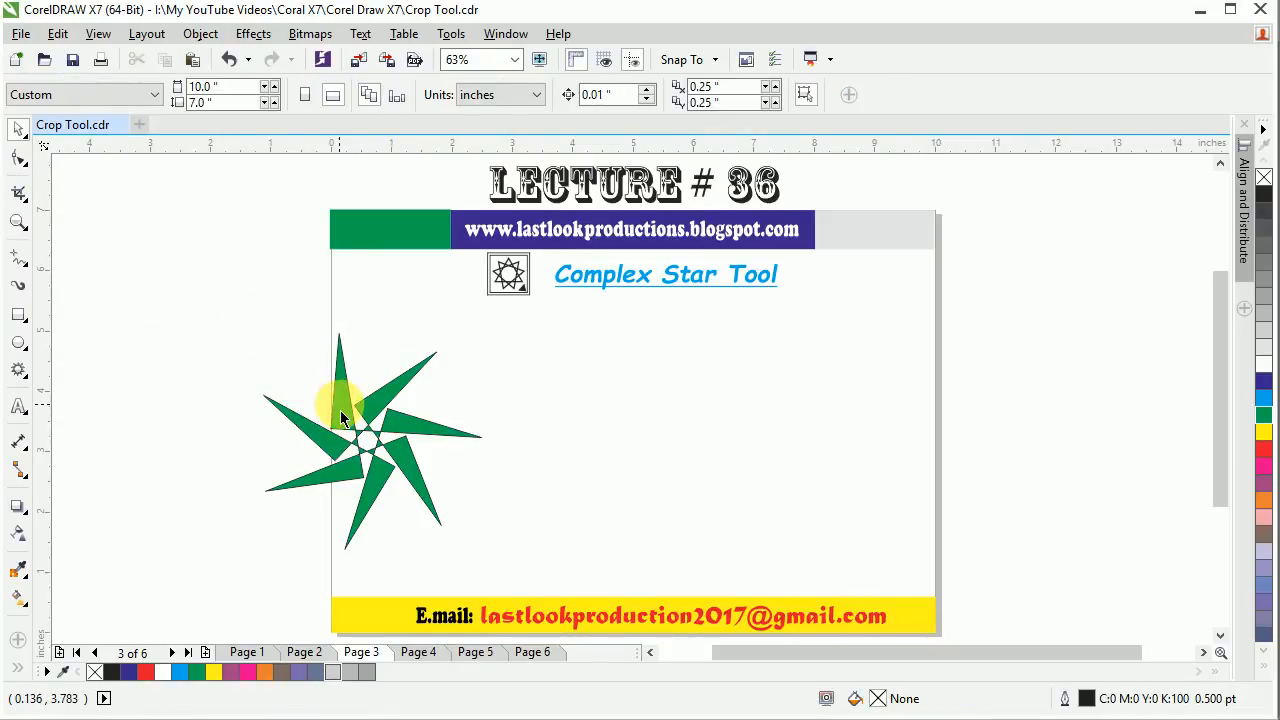
left_click(341, 418)
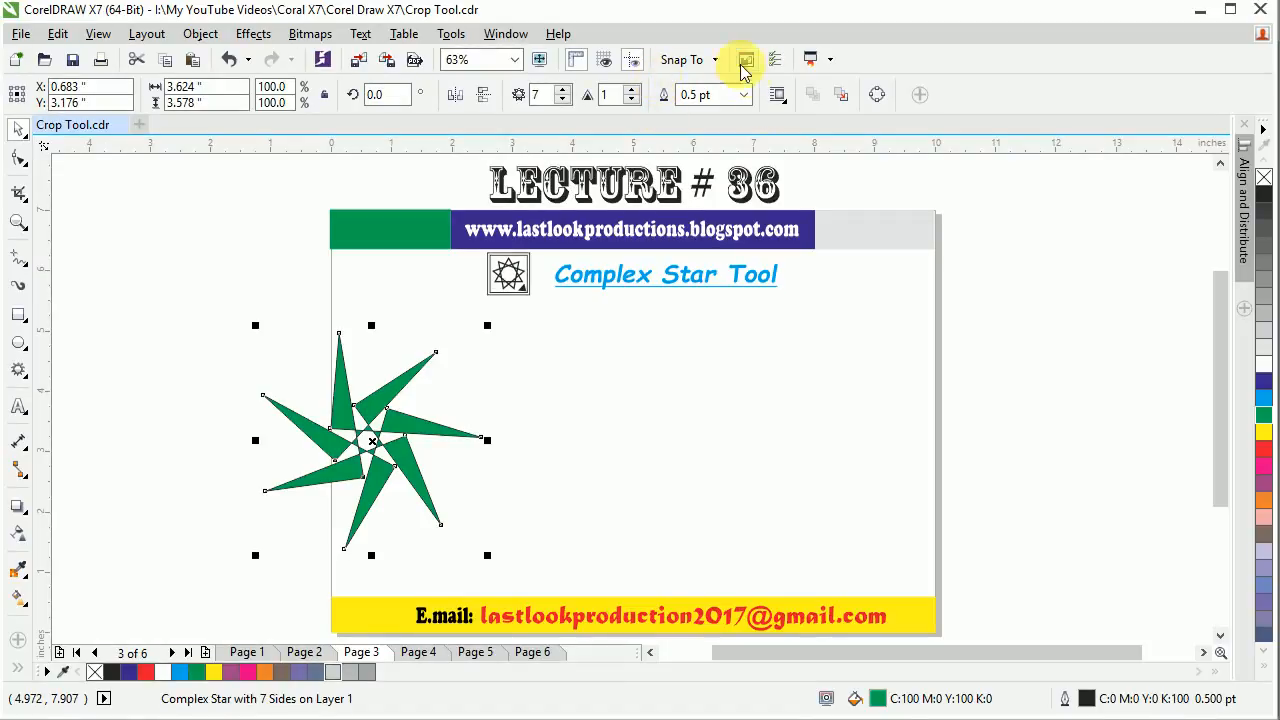
left_click(743, 94)
left_click(743, 116)
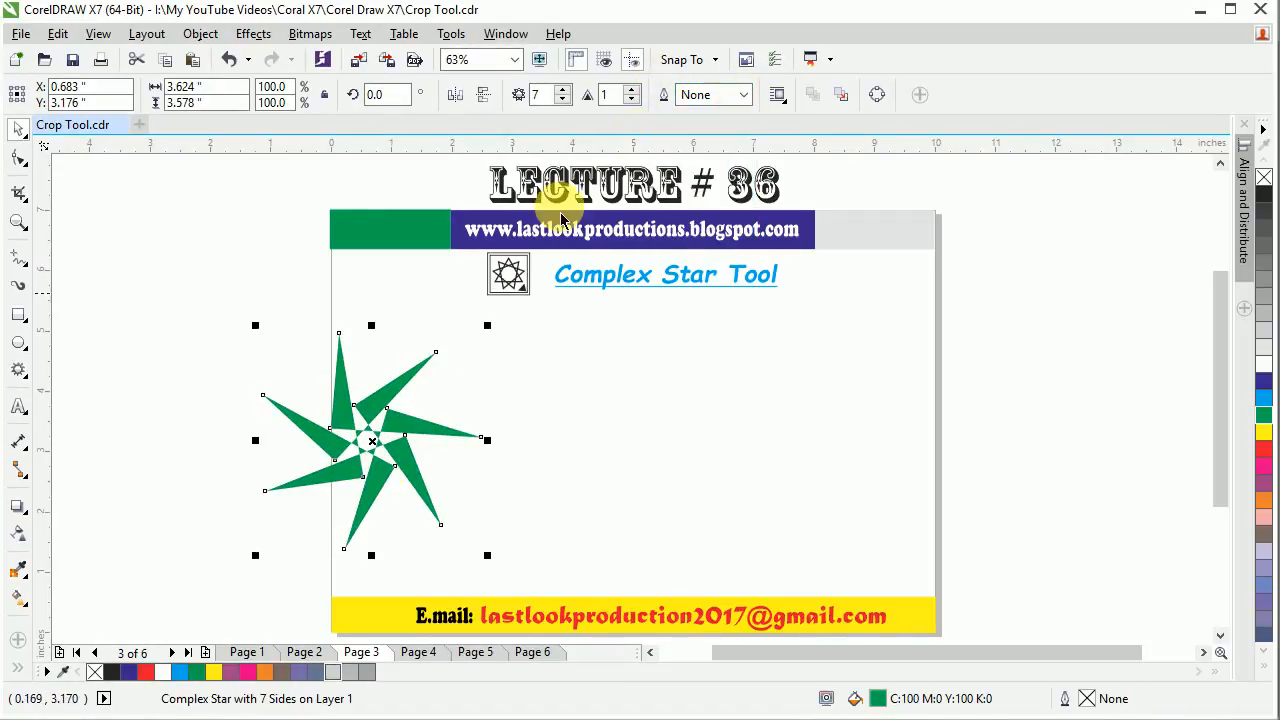
Try outline widths of 12, 4 and 1 pt on the green pinwheel star and return it to None
left_click(743, 94)
left_click(728, 272)
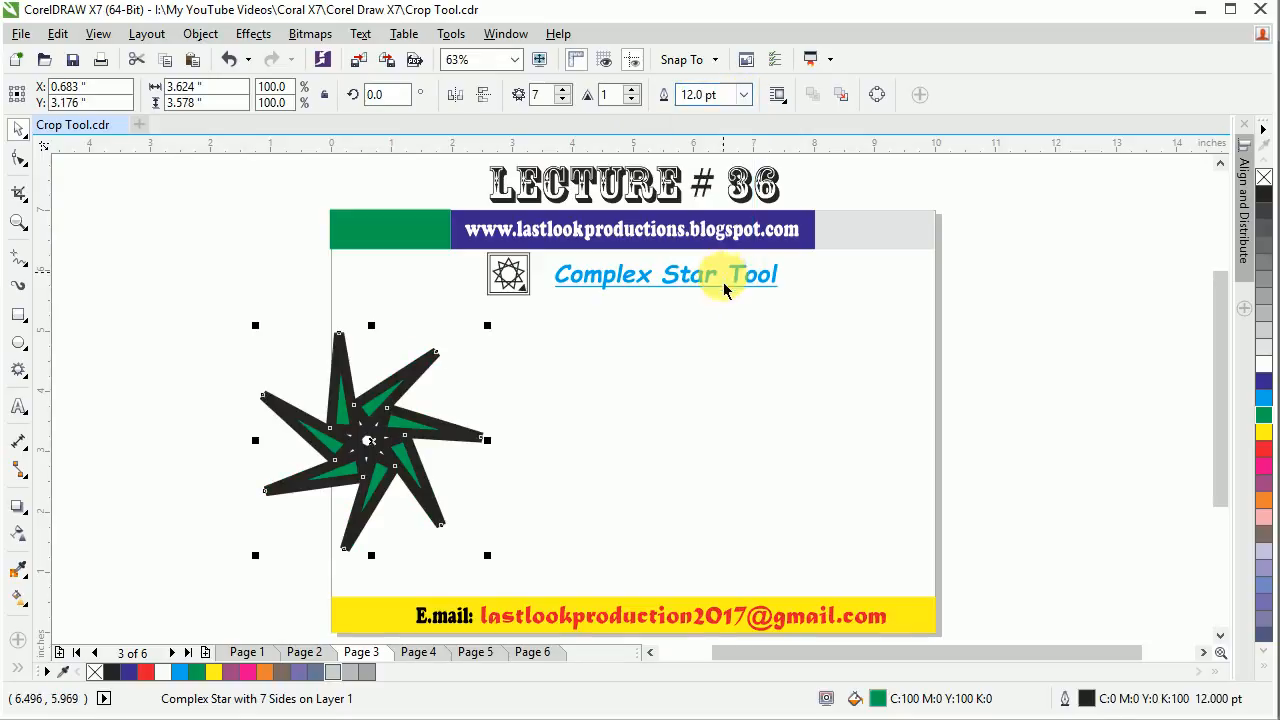
left_click(745, 95)
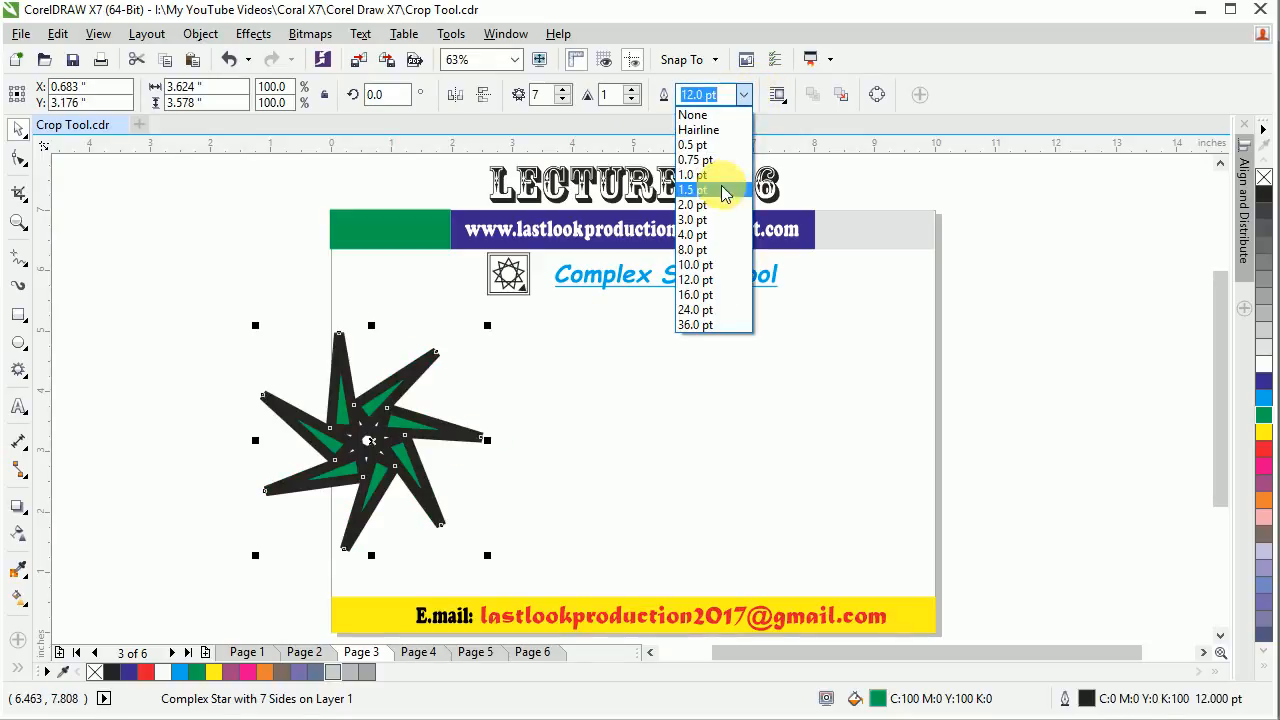
left_click(726, 236)
left_click(745, 95)
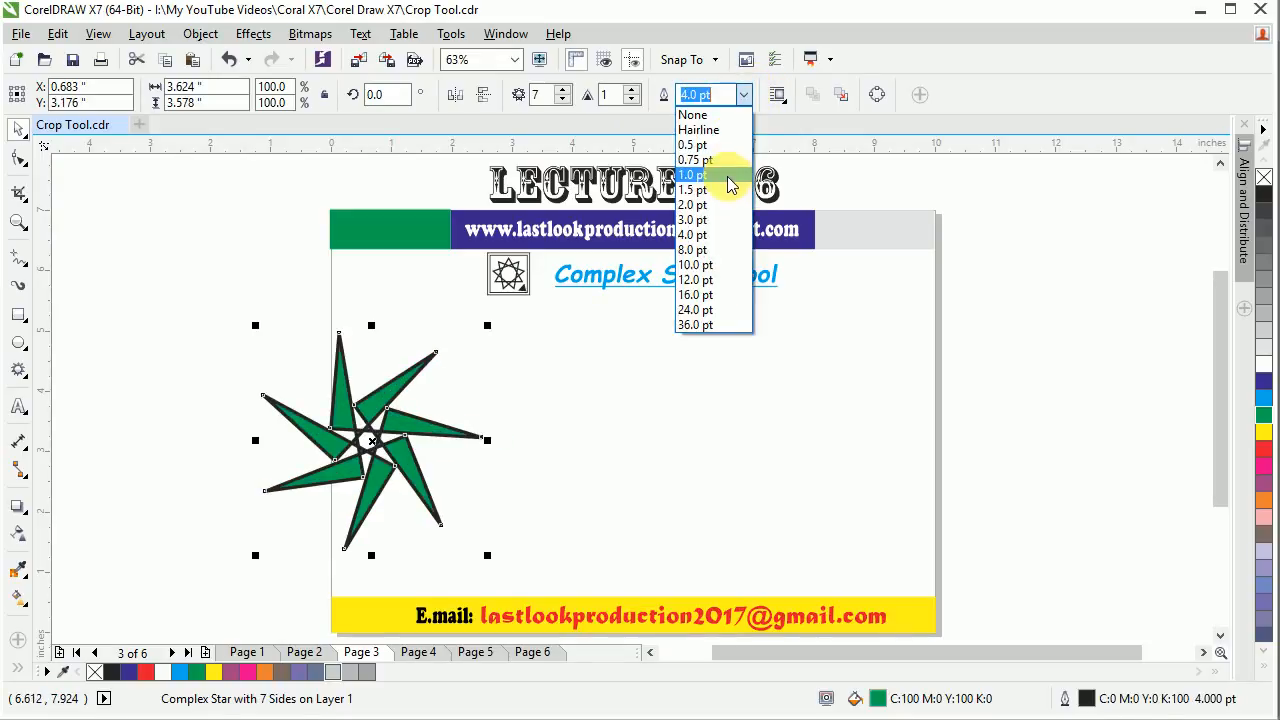
left_click(728, 188)
left_click(745, 97)
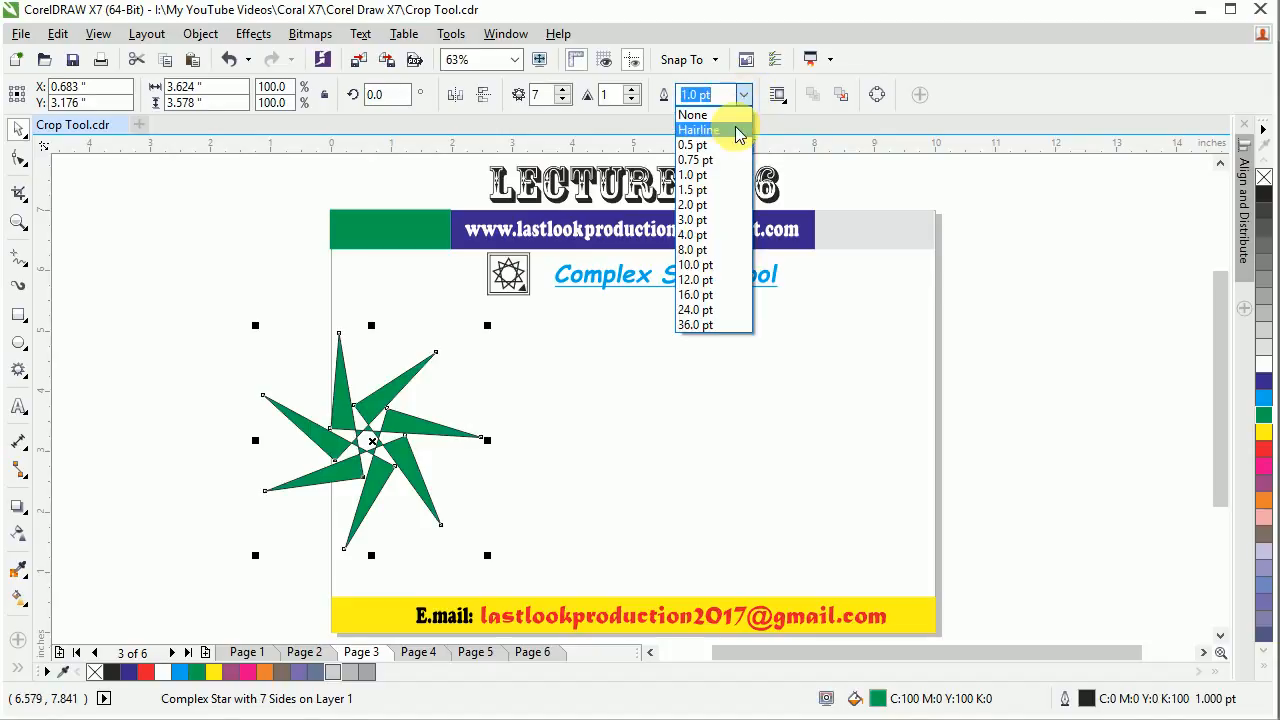
left_click(729, 115)
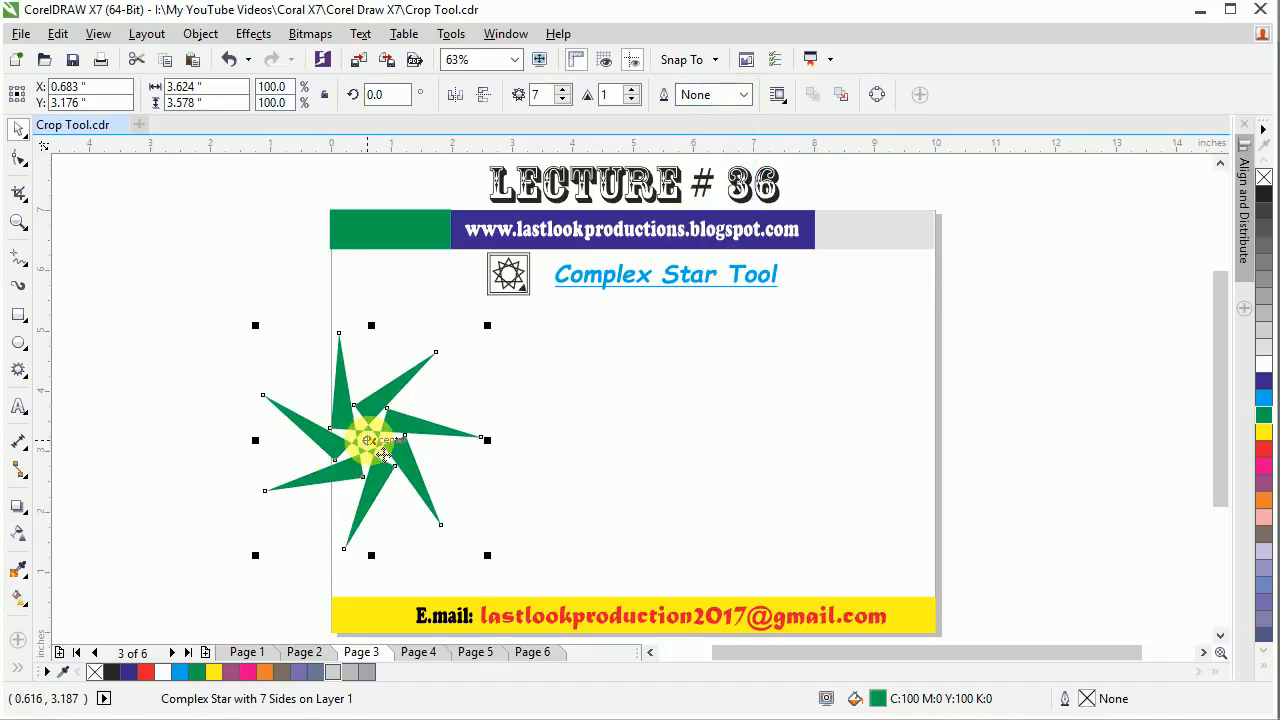
Shift the green pinwheel star up and left, and draw a nine-point complex star about 3.2 by 3.1 in in the middle of the page
left_click_drag(385, 450, 340, 429)
left_click(493, 461)
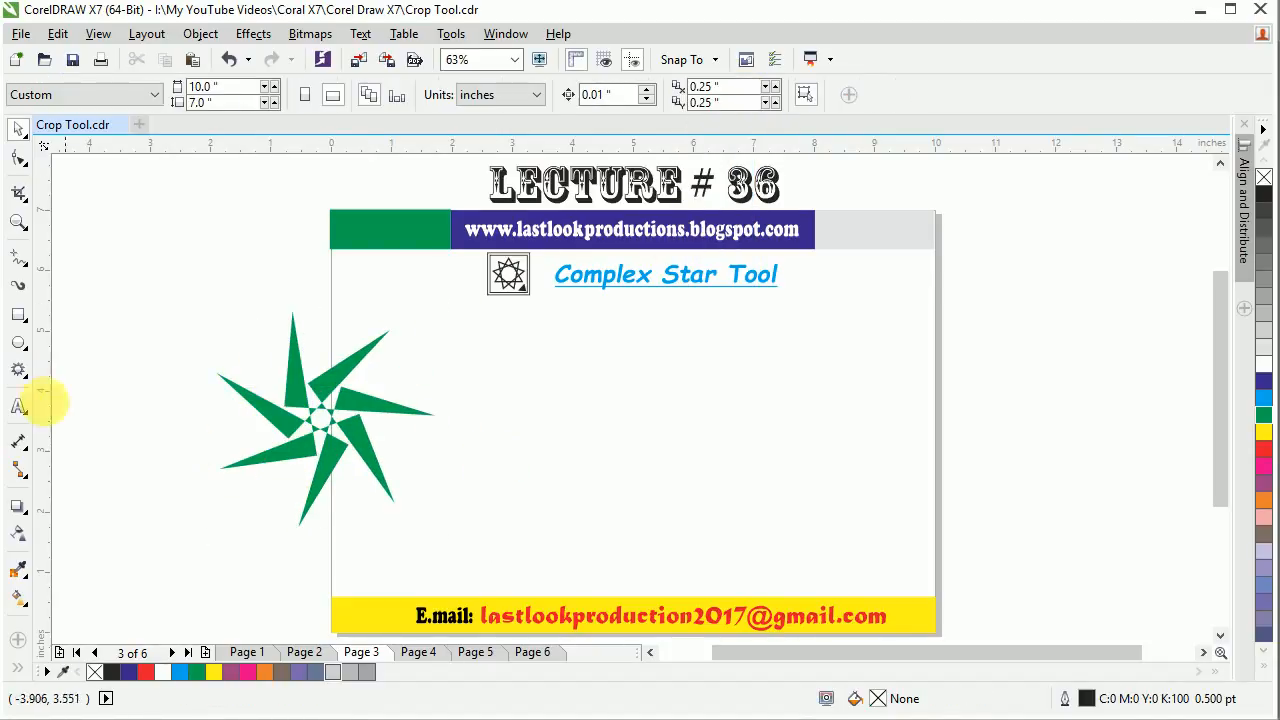
left_click(19, 372)
left_click_drag(622, 422, 726, 505)
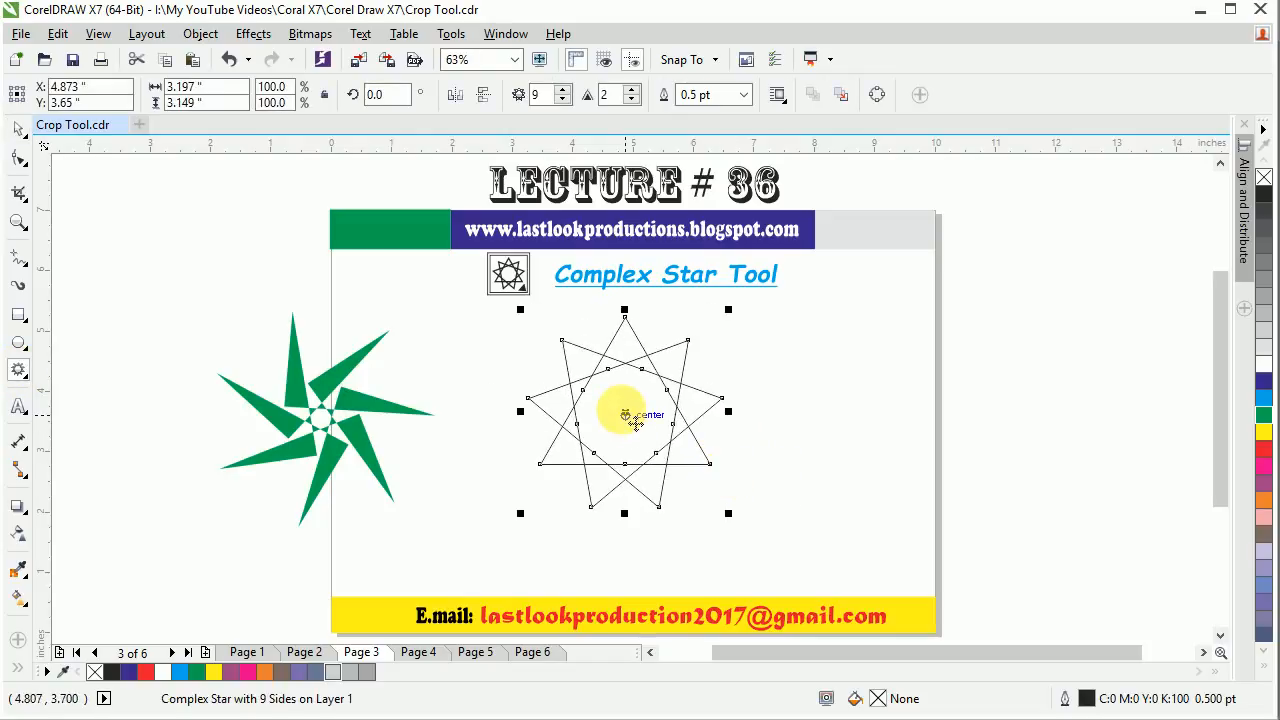
left_click_drag(628, 418, 626, 434)
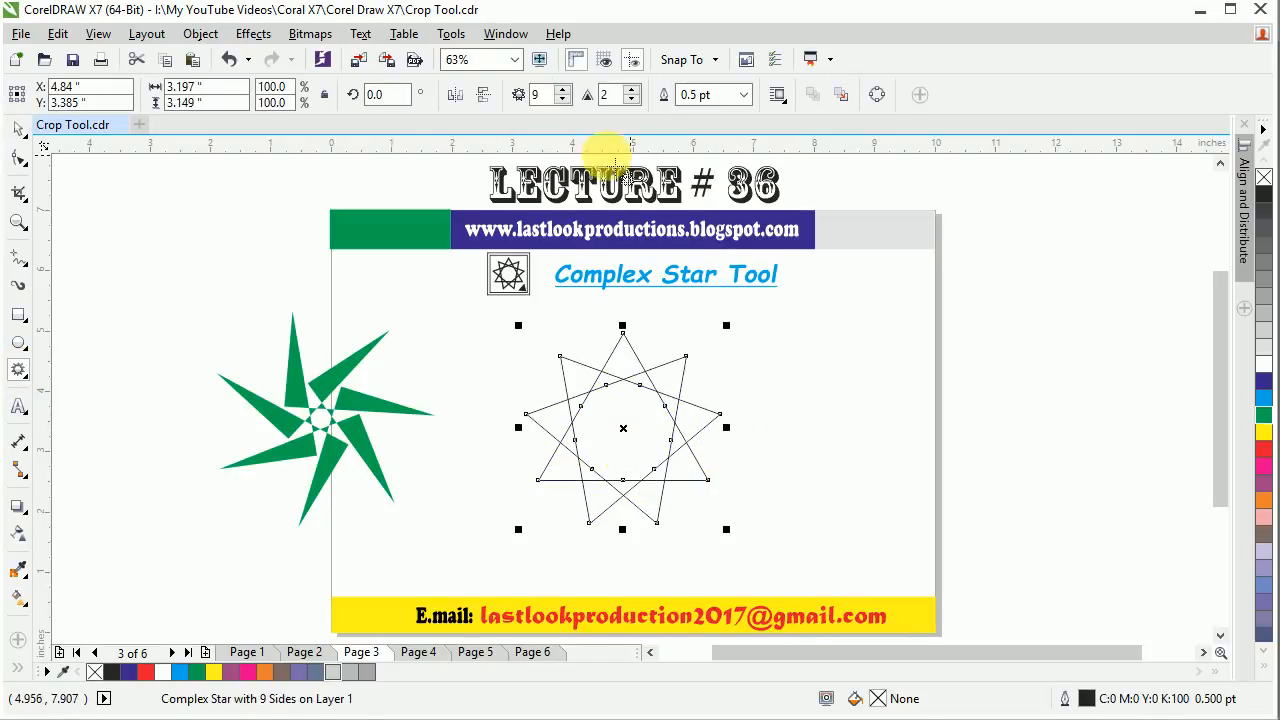
Reshape the new nine-point star by moving an outer and an inner node outward, enlarging it to about 5.3 by 5.3 in with bent tips
key("F10")
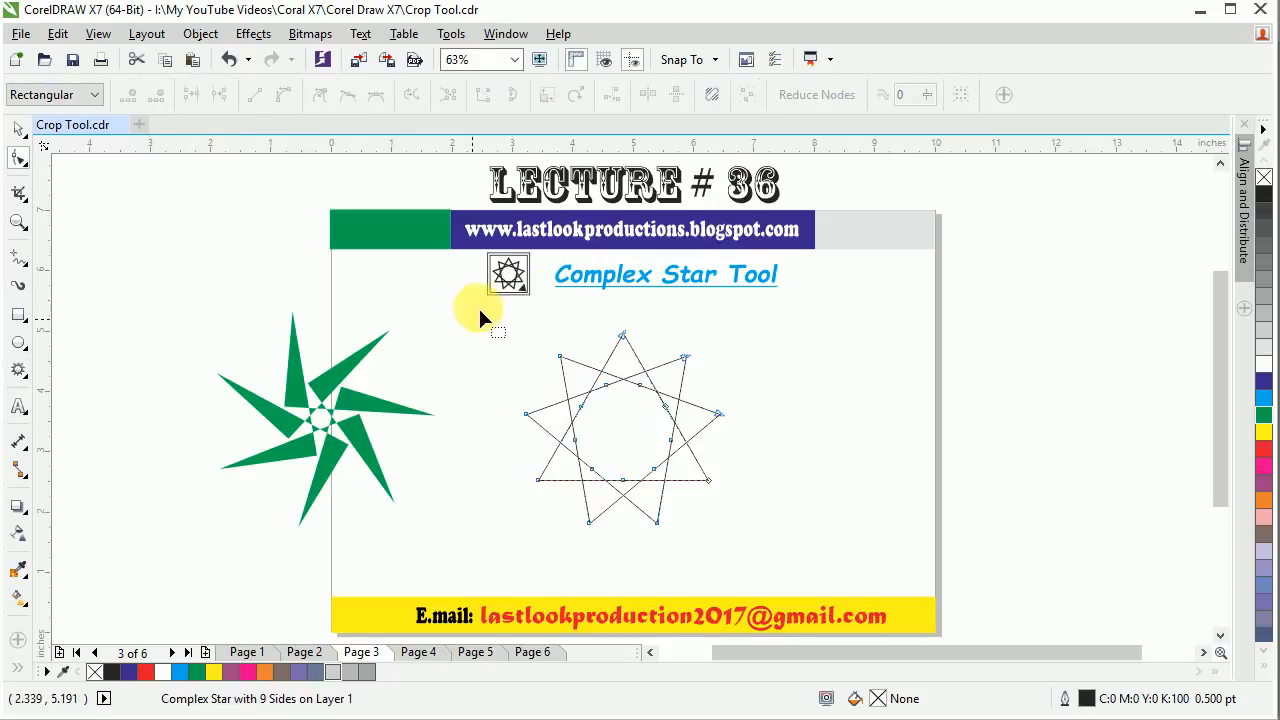
left_click_drag(688, 355, 788, 437)
left_click_drag(640, 386, 656, 329)
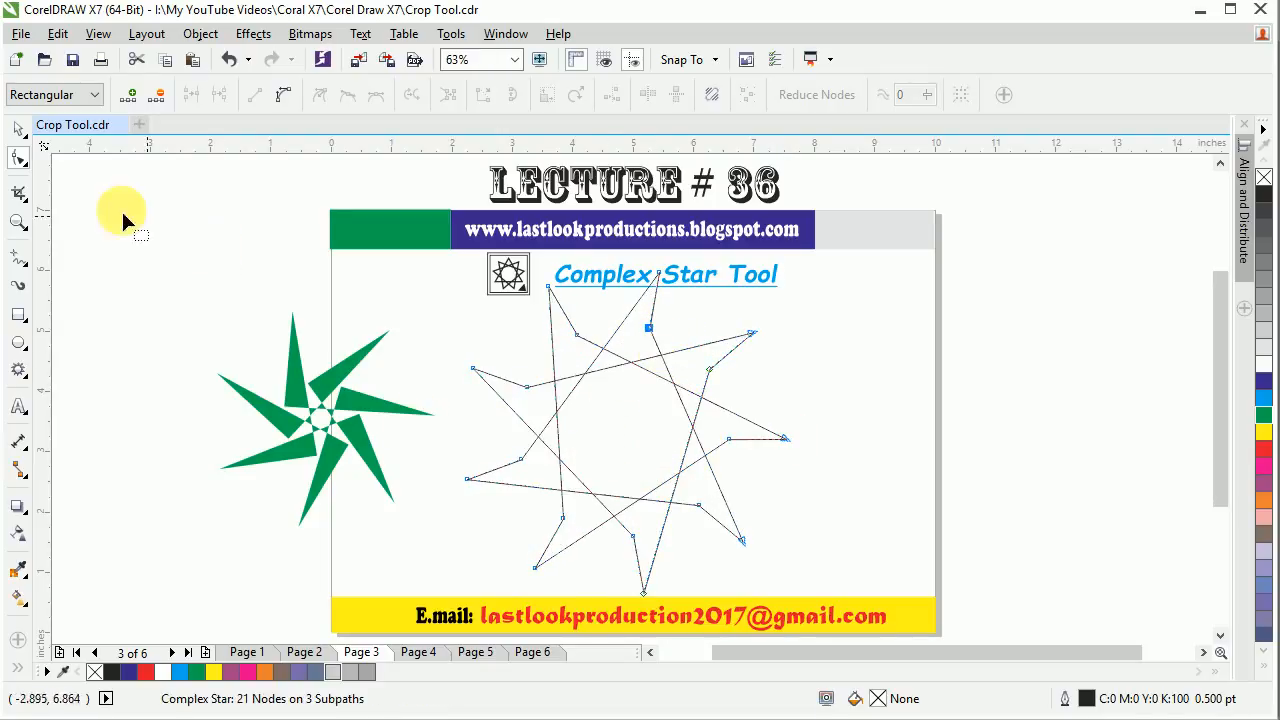
Fill the reshaped star yellow, remove its outline and nudge it slightly down and left
left_click(1268, 432)
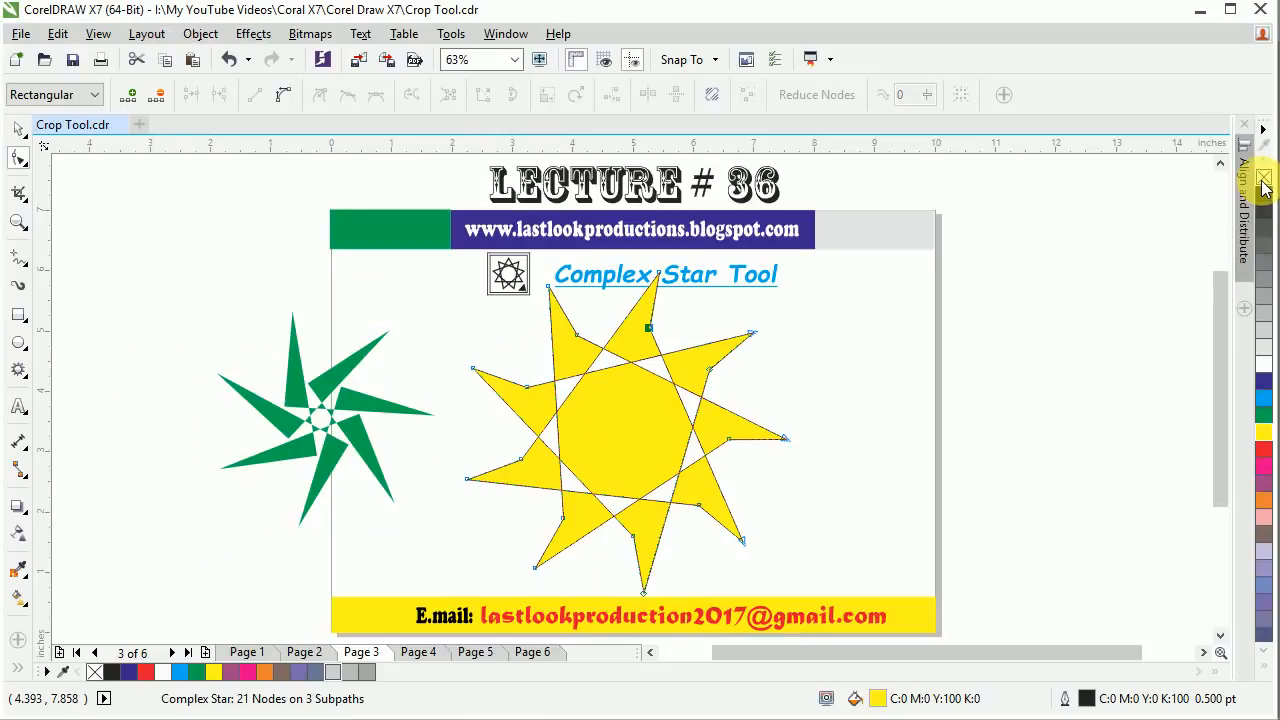
right_click(1263, 180)
left_click(27, 130)
left_click(214, 271)
left_click(631, 423)
left_click_drag(651, 437, 643, 448)
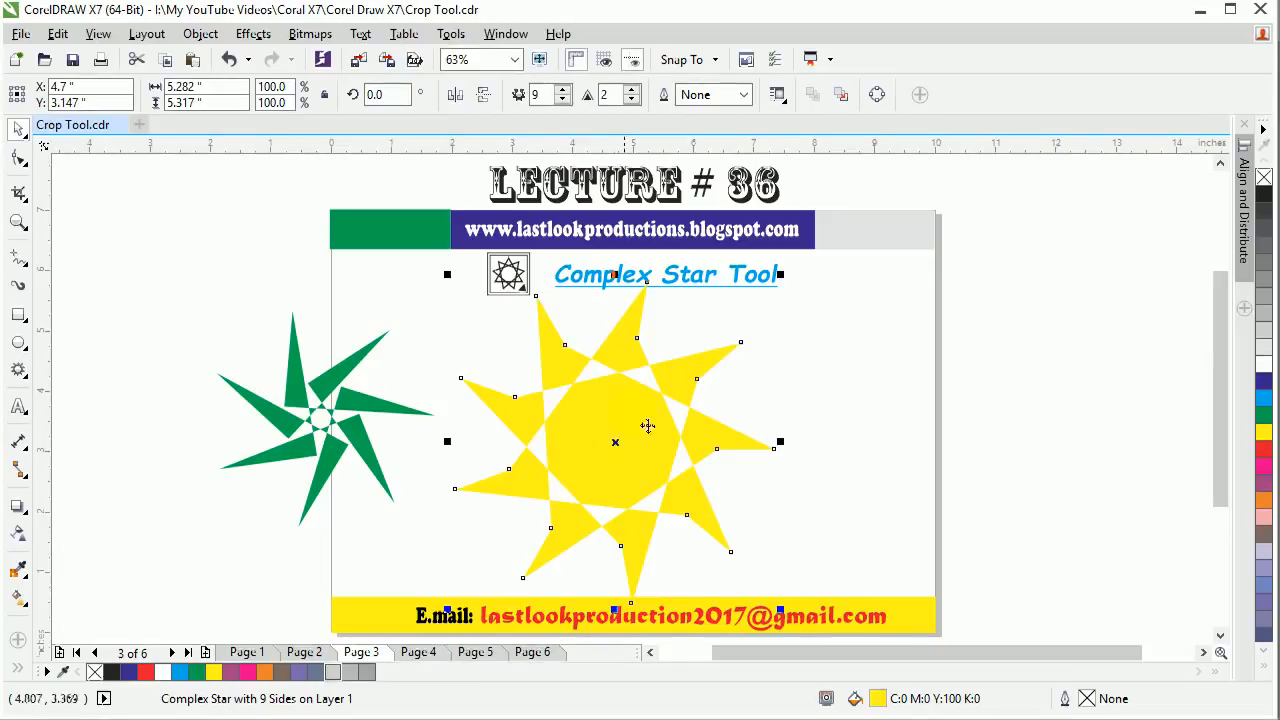
Give the yellow star a red outline, try a 1 pt width, set it to 2 pt and deselect the star
right_click(1263, 451)
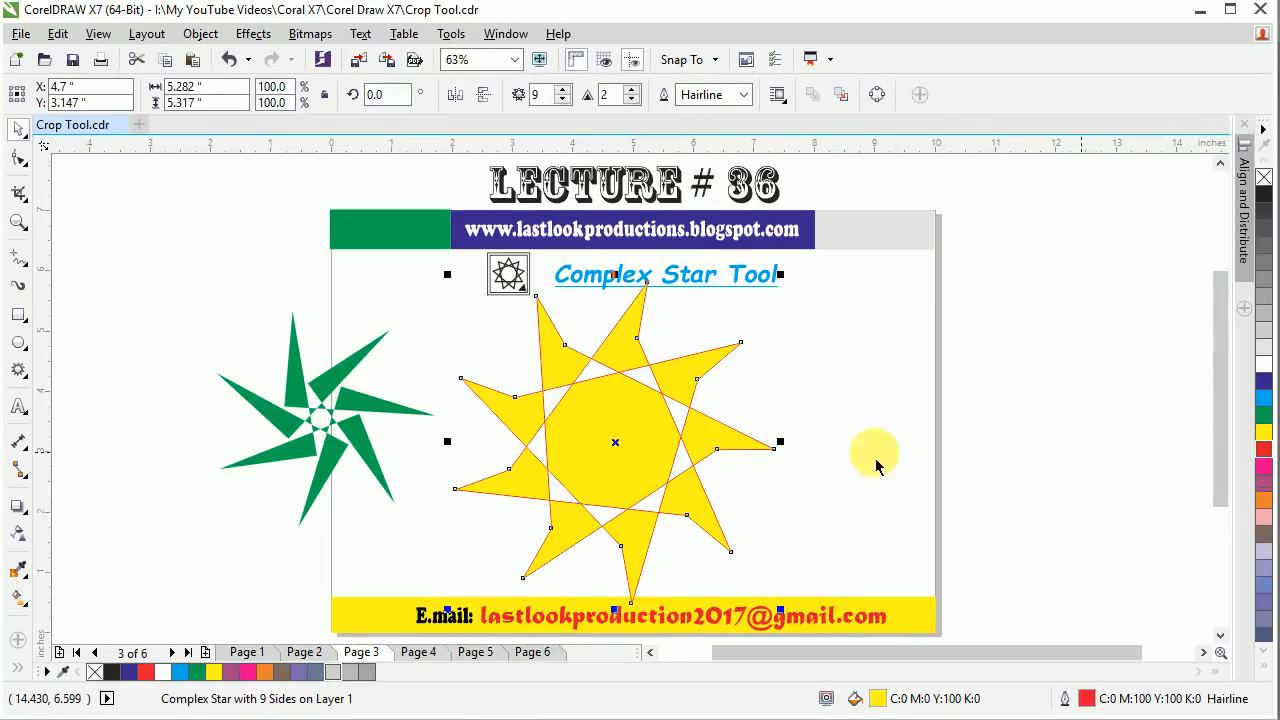
left_click(744, 94)
left_click(734, 180)
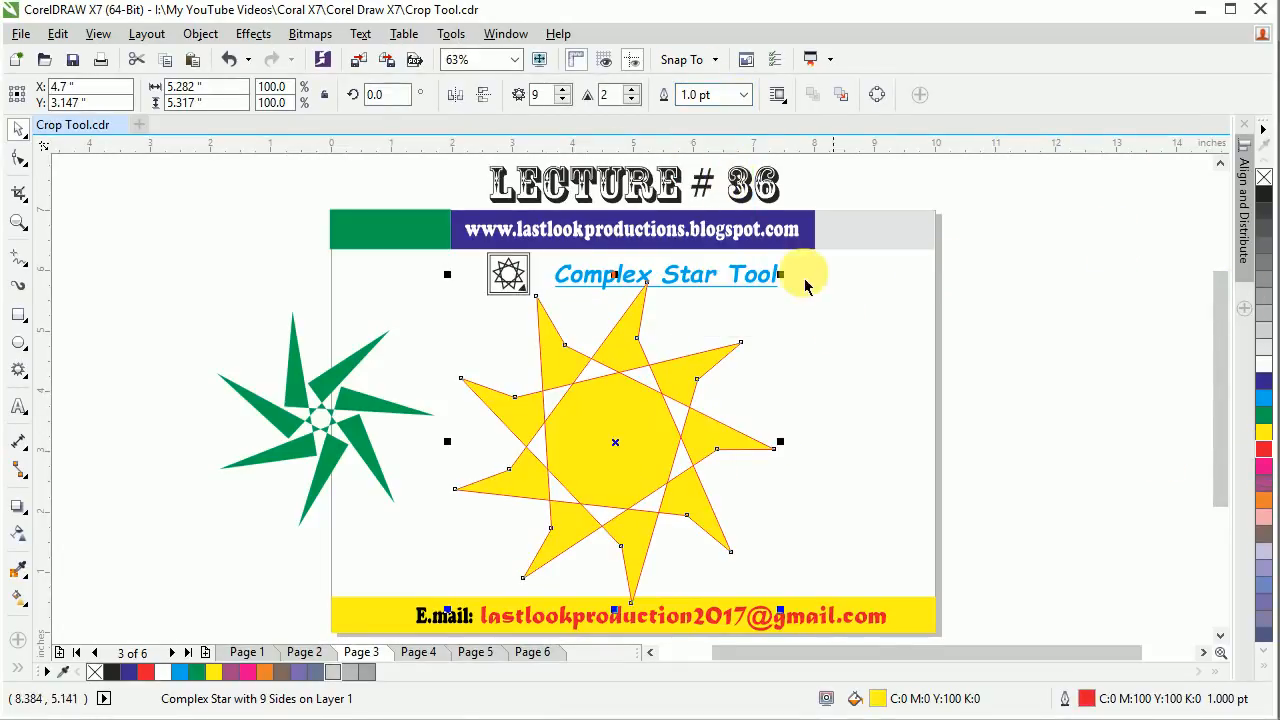
left_click(746, 95)
left_click(732, 200)
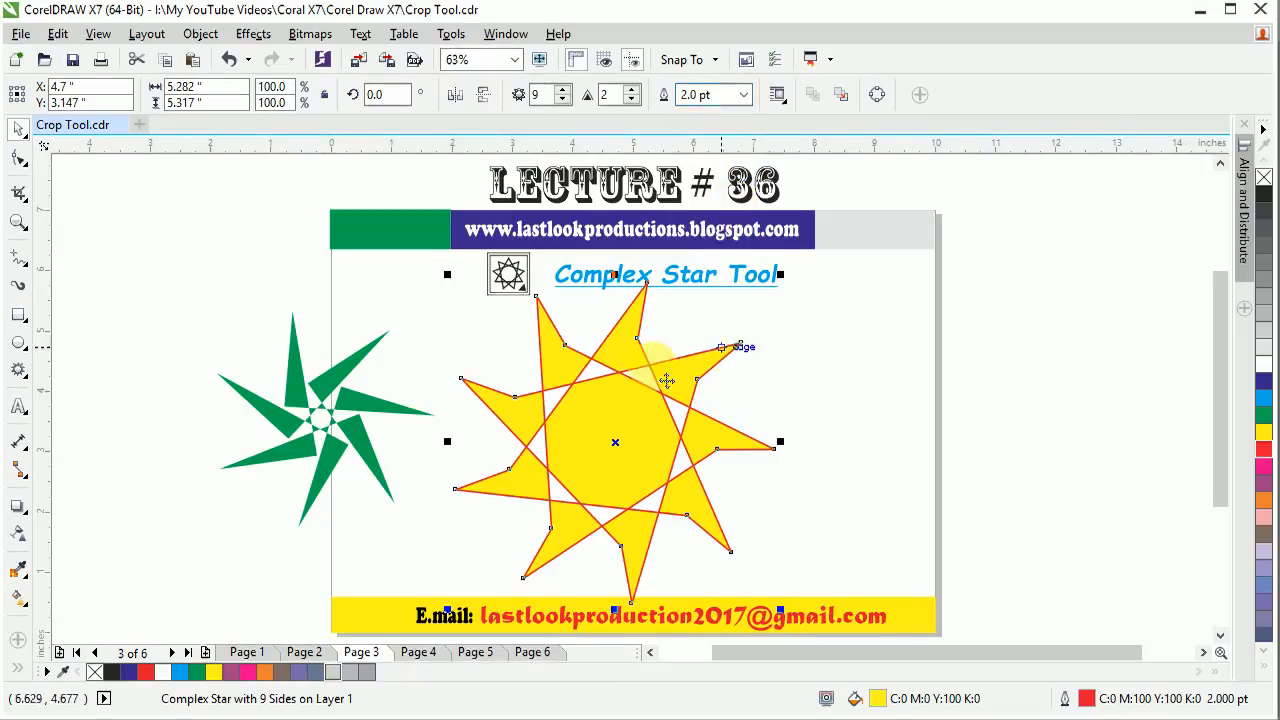
left_click(897, 392)
Move the yellow star slightly left and draw a nine-point complex star about 4.3 by 4.2 in over the page's right edge
left_click_drag(632, 440, 614, 442)
left_click(794, 383)
left_click(17, 367)
mouse_move(948, 437)
left_mouse_down()
mouse_move(1063, 563)
mouse_move(1076, 556)
left_mouse_up()
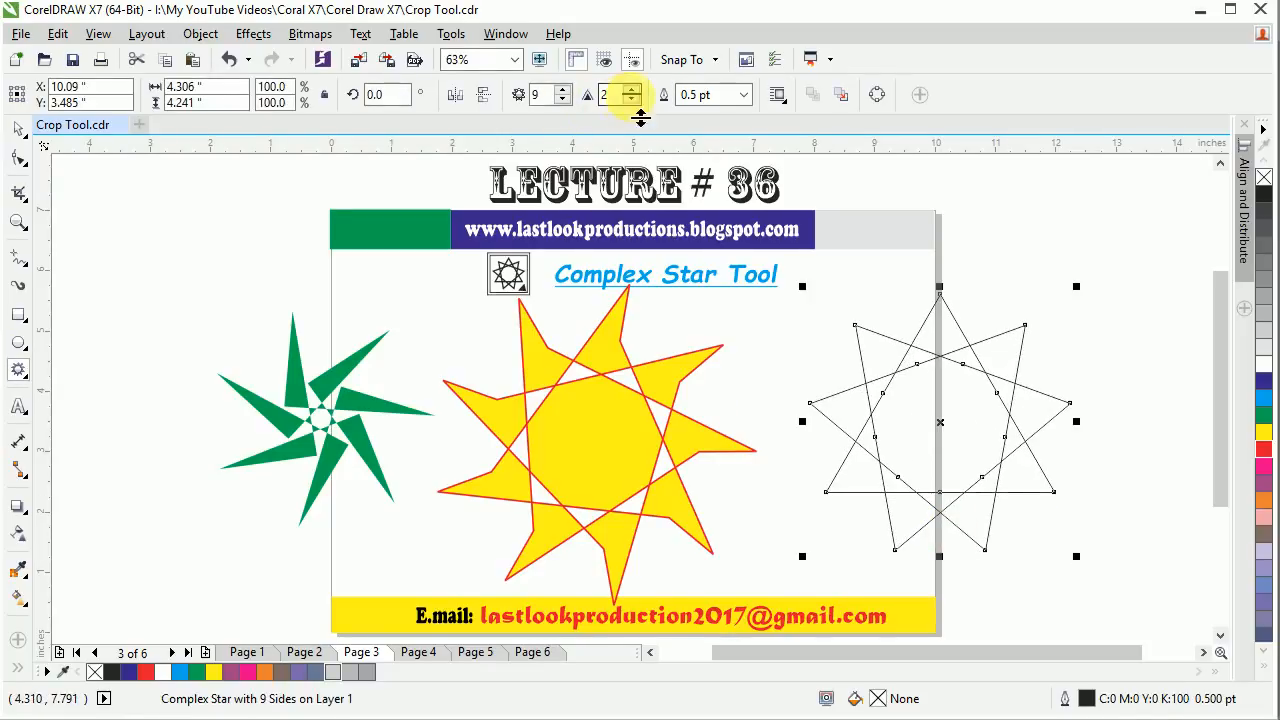
Set the new star's sharpness to 3 and reshape it through an outer and an inner node to about 3.3 by 3.3 in
left_click(631, 90)
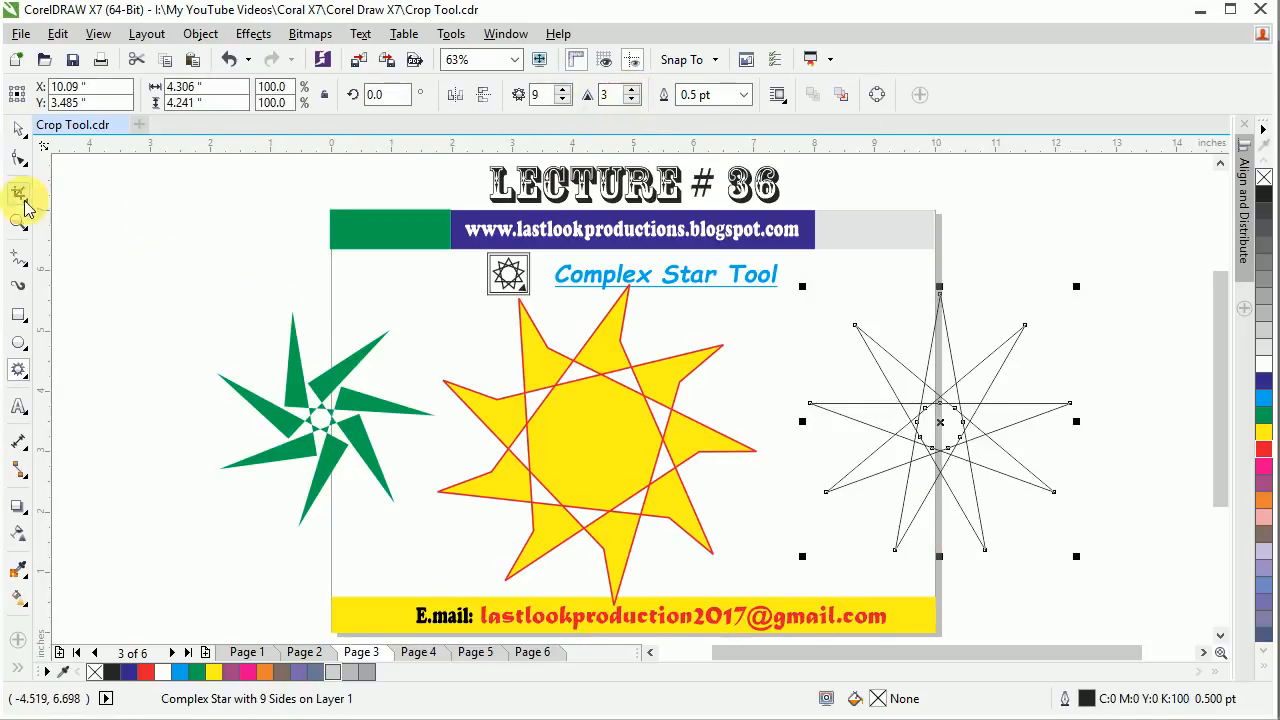
key("F10")
left_click_drag(940, 296, 918, 523)
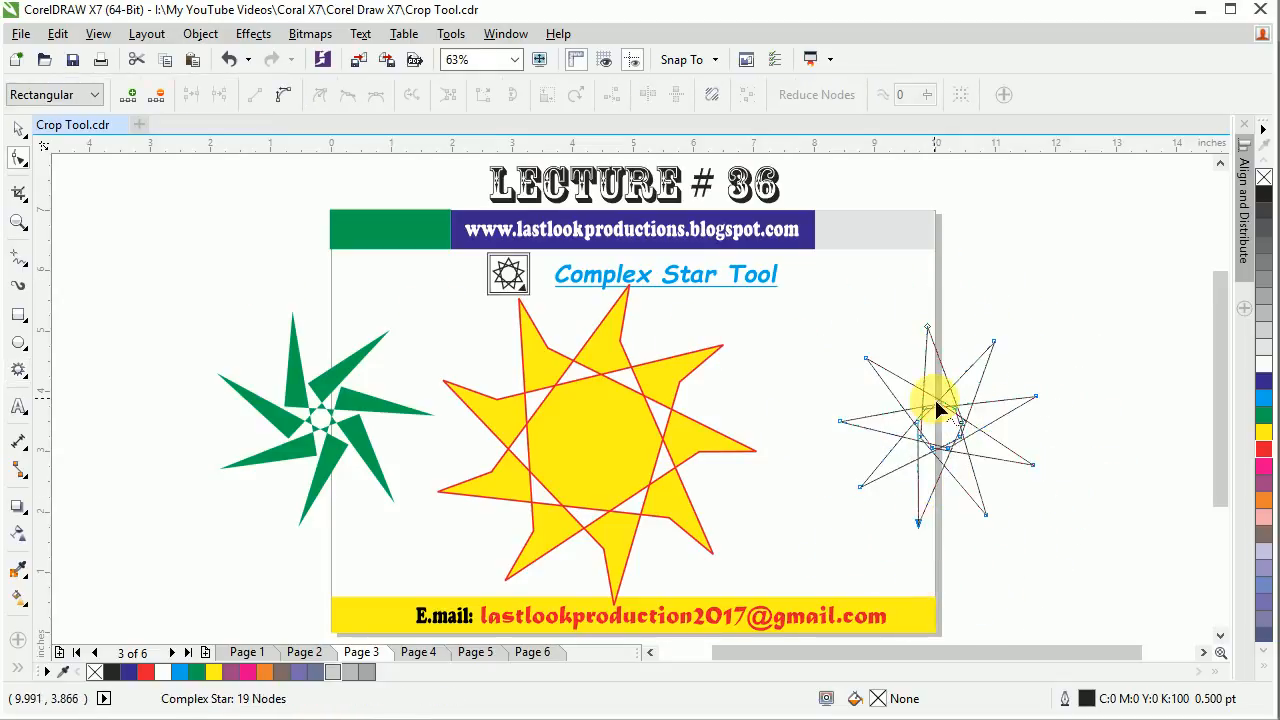
left_click_drag(943, 412, 914, 357)
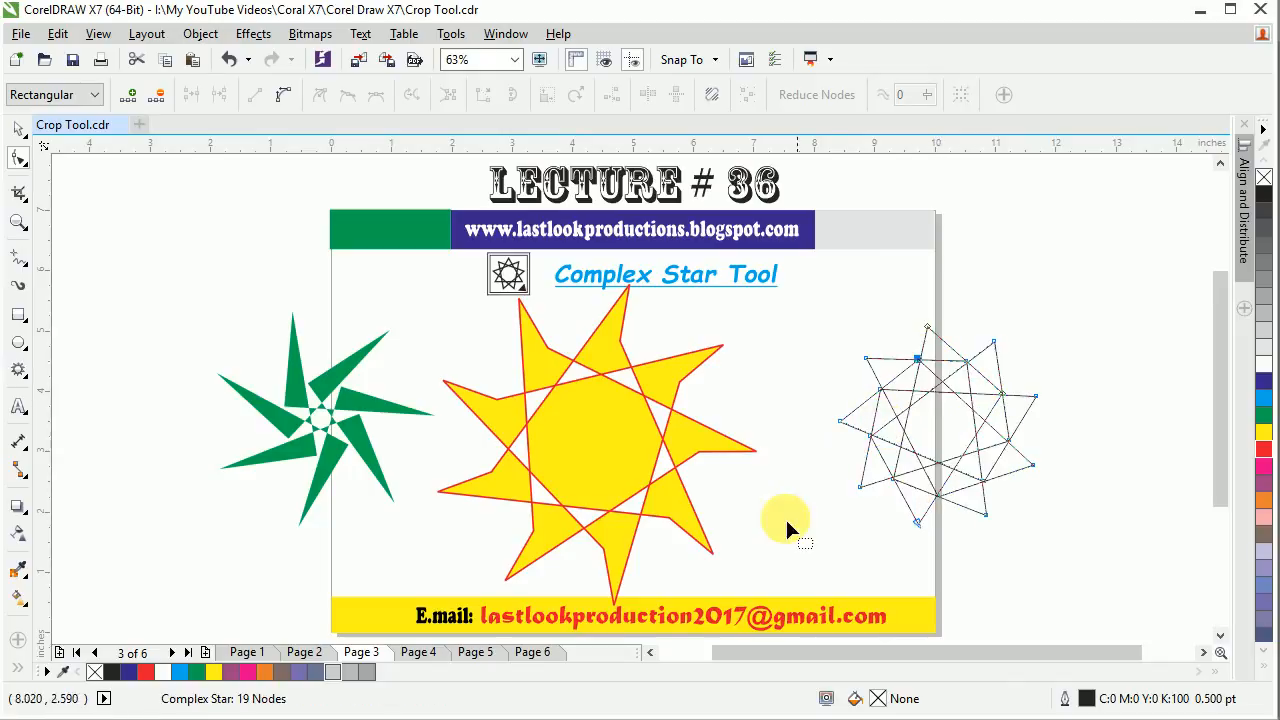
Fill the reshaped star cyan and scale it proportionally from its center to about 3.9 by 3.9 in
left_click(1263, 396)
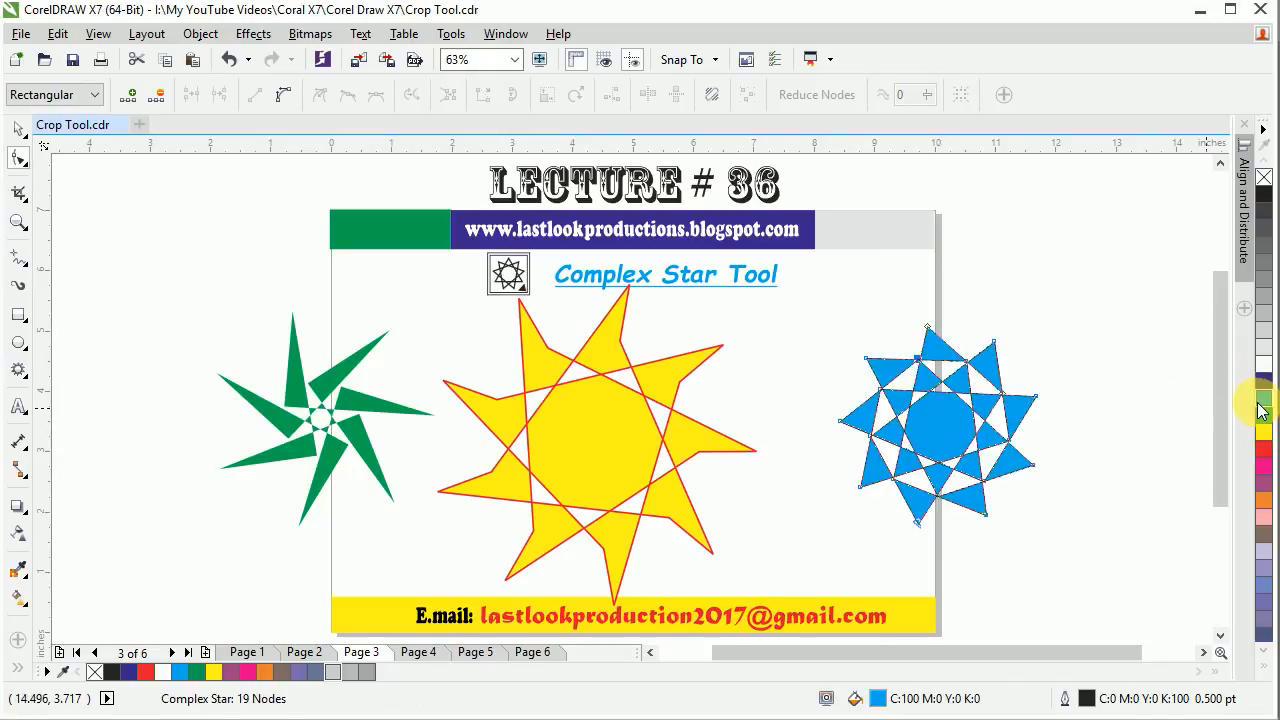
left_click(22, 132)
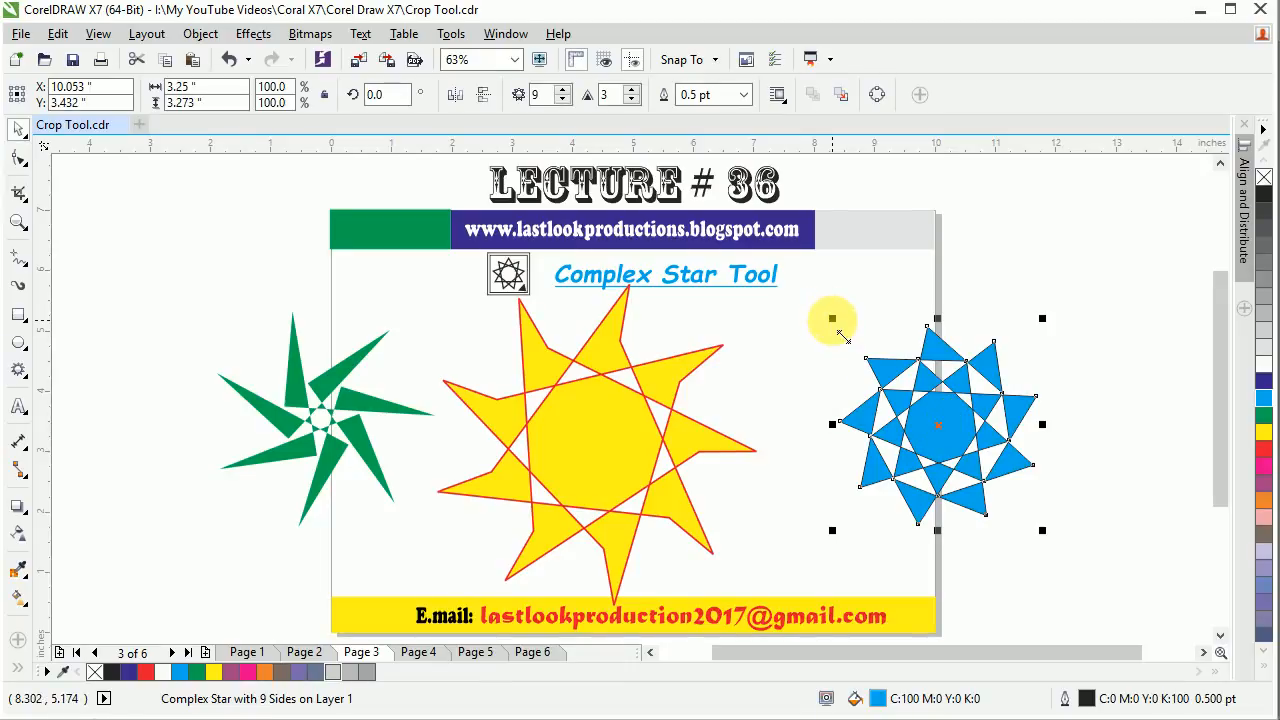
left_click_drag(838, 331, 805, 290)
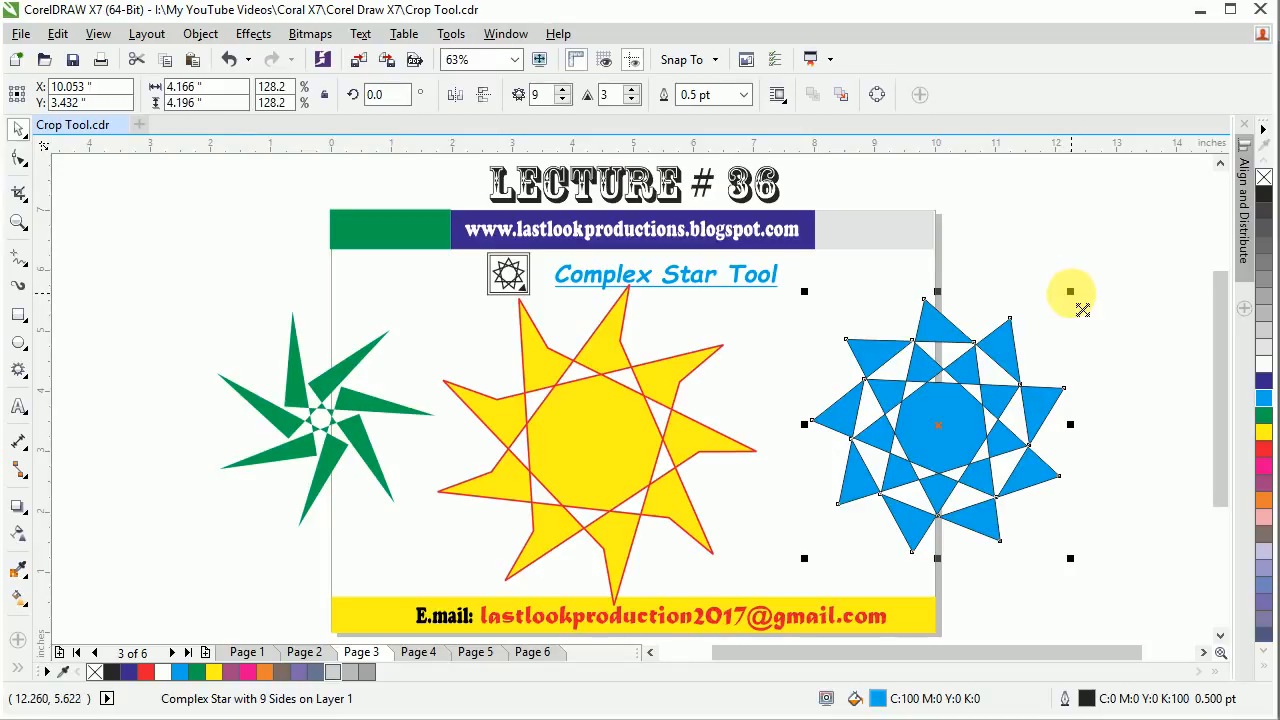
mouse_move(1071, 292)
left_mouse_down()
mouse_move(1143, 211)
mouse_move(1094, 283)
mouse_move(1132, 266)
mouse_move(1068, 318)
mouse_move(1045, 273)
mouse_move(955, 415)
mouse_move(1066, 257)
mouse_move(951, 391)
mouse_move(952, 412)
mouse_move(1070, 296)
left_mouse_up()
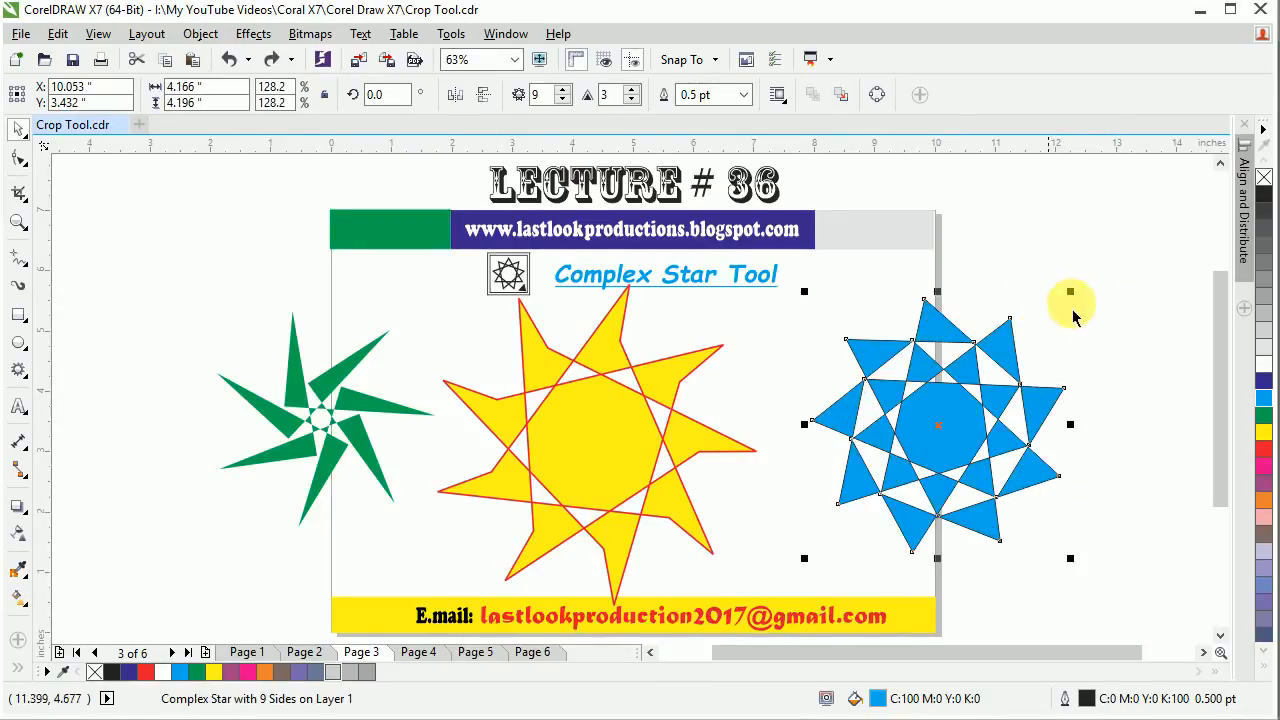
mouse_move(1070, 291)
left_mouse_down()
mouse_move(1051, 337)
mouse_move(1103, 291)
mouse_move(1062, 362)
mouse_move(1106, 249)
mouse_move(1080, 296)
left_mouse_up()
left_click(1079, 340)
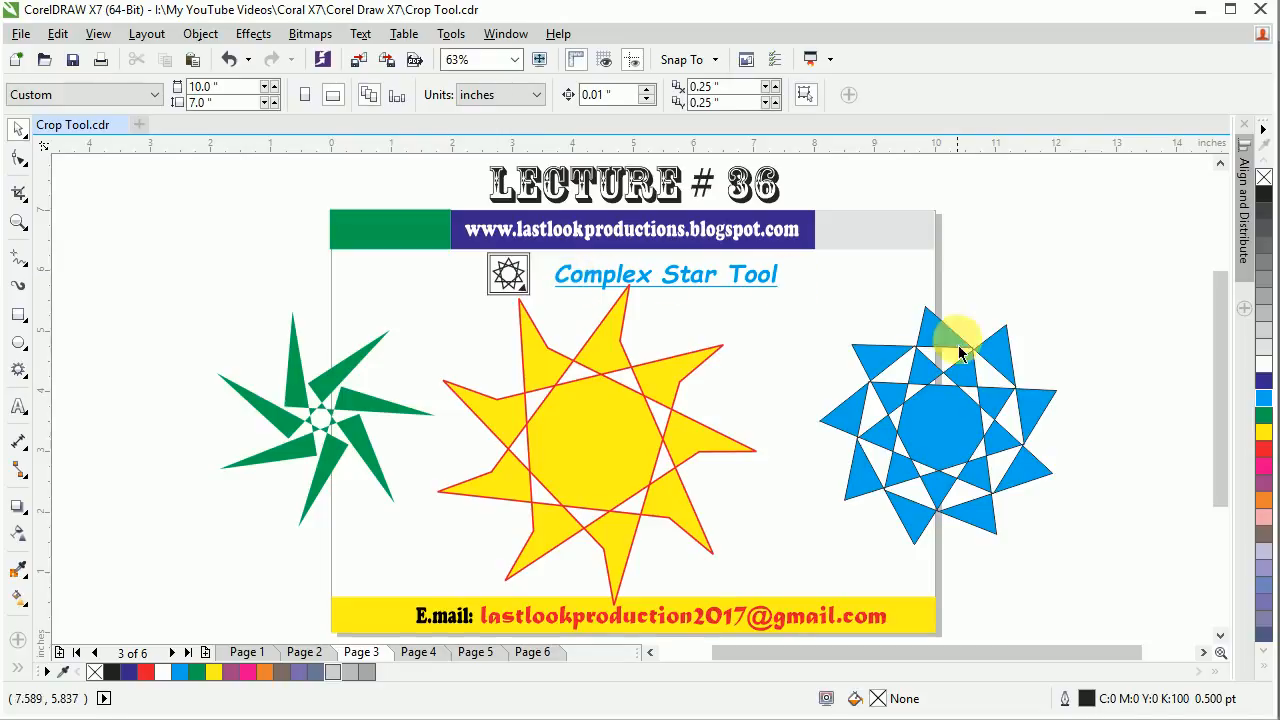
Remove the outlines from the cyan and yellow stars
left_click(602, 416)
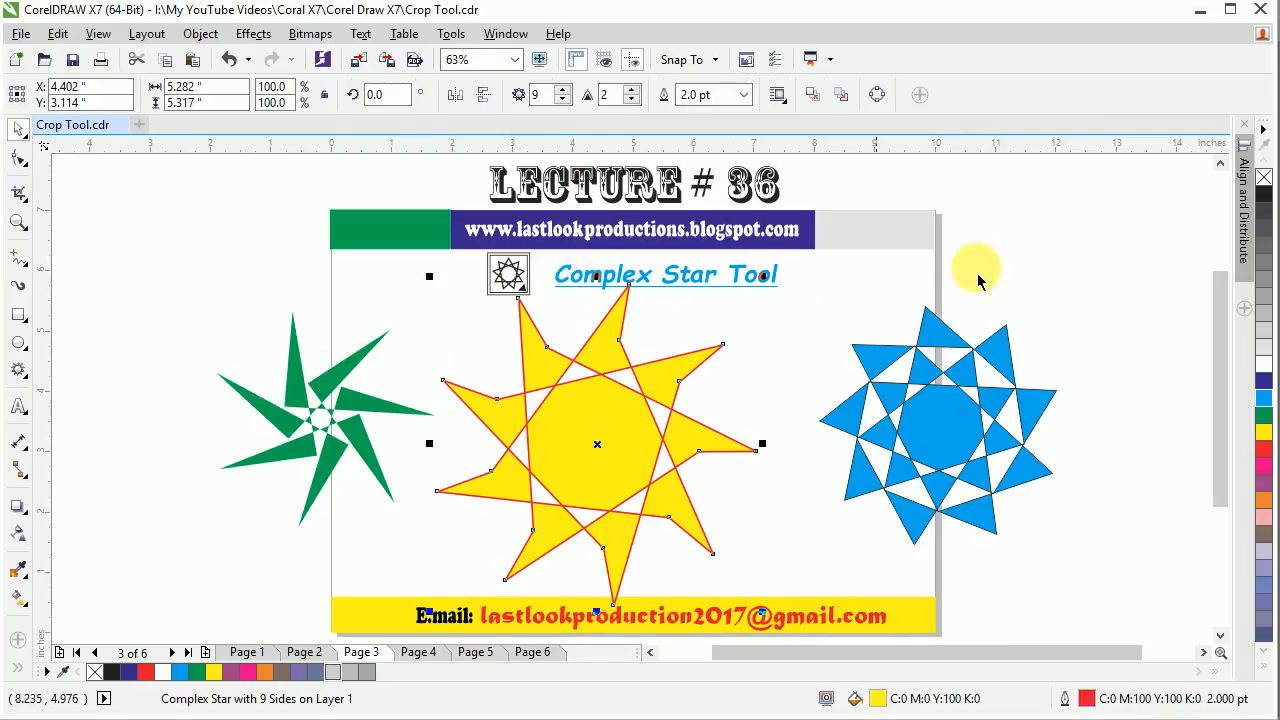
left_click(943, 366)
right_click(1262, 187)
left_click(1134, 236)
left_click(1006, 368)
left_click(658, 425)
right_click(1264, 179)
left_click(1066, 254)
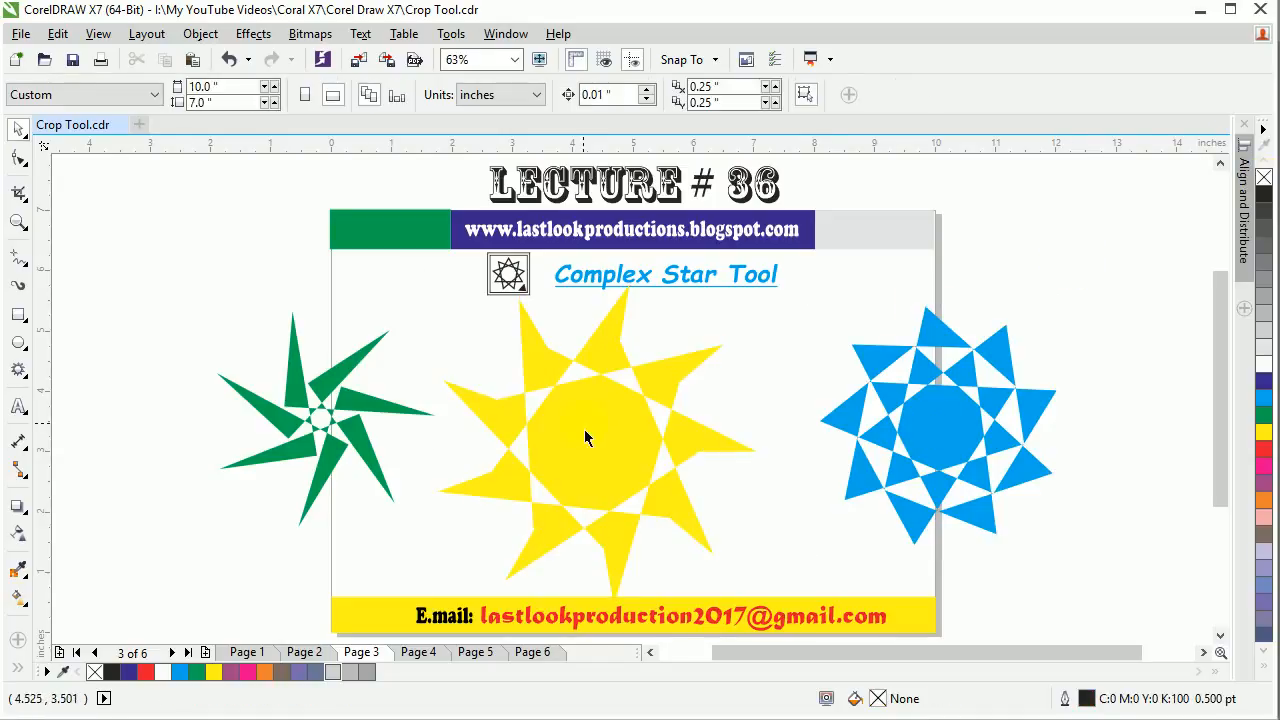
left_click(352, 421)
left_click(548, 414)
left_click(935, 424)
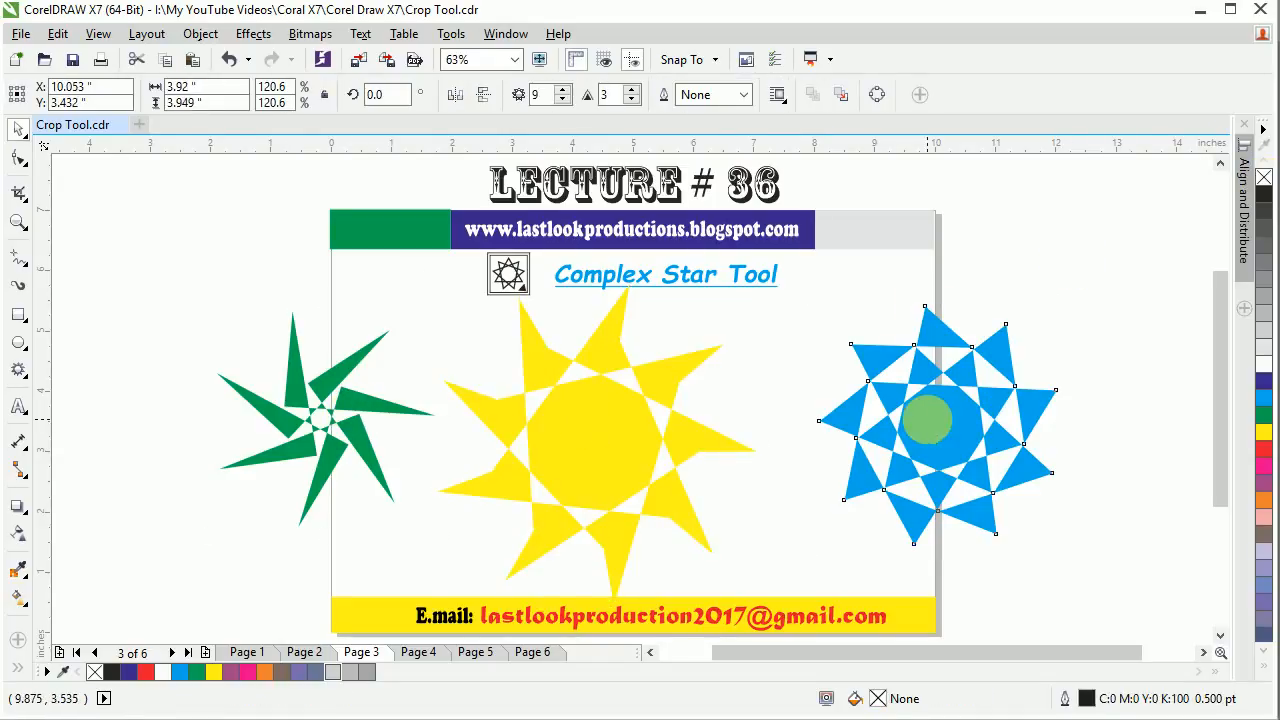
left_click(279, 305)
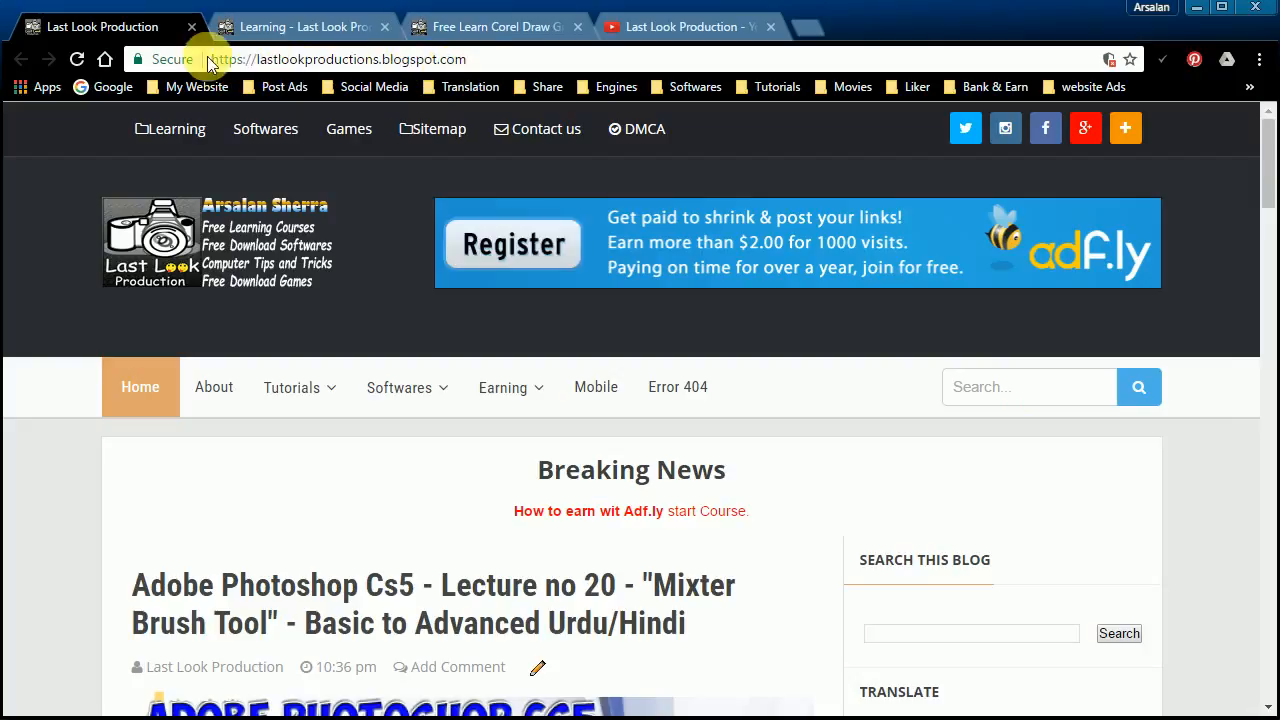
In the browser, look through the blog's Learning page and the CorelDRAW X7 course page with its lecture list, down to the footer
left_click(327, 32)
scroll(424, 416, "down", 6)
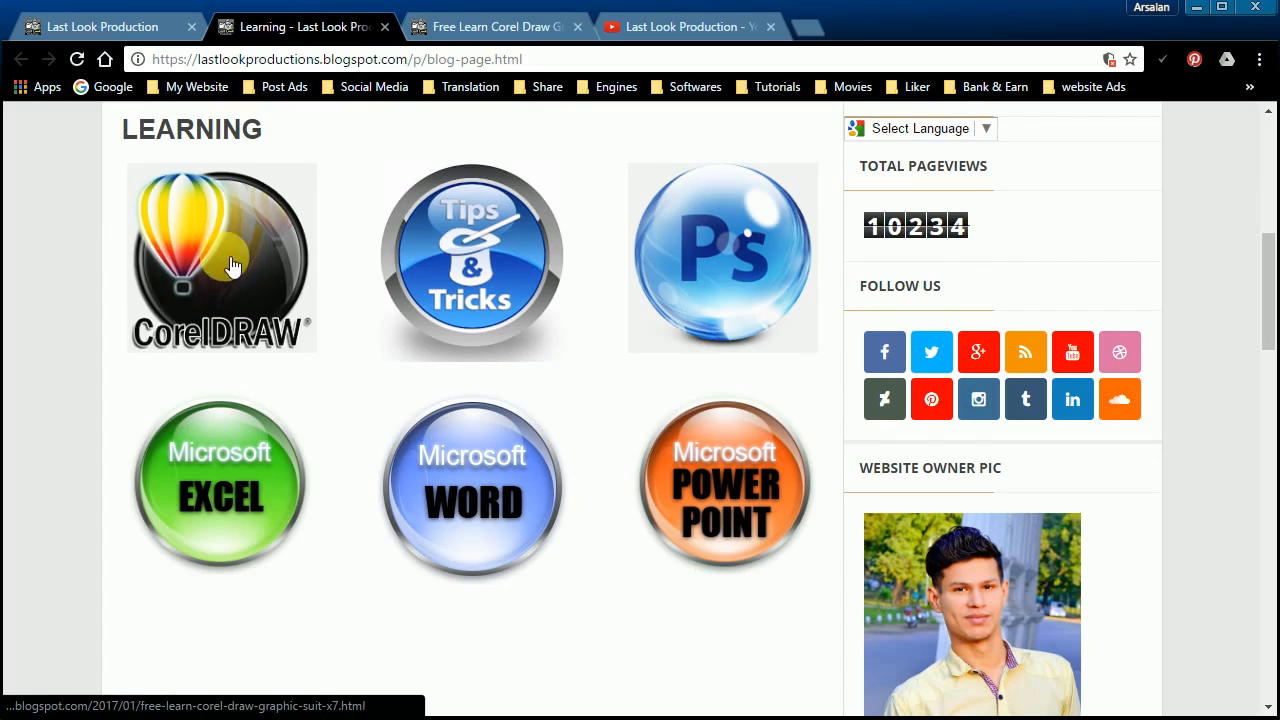
left_click(471, 26)
scroll(200, 360, "down", 5)
scroll(143, 280, "down", 10)
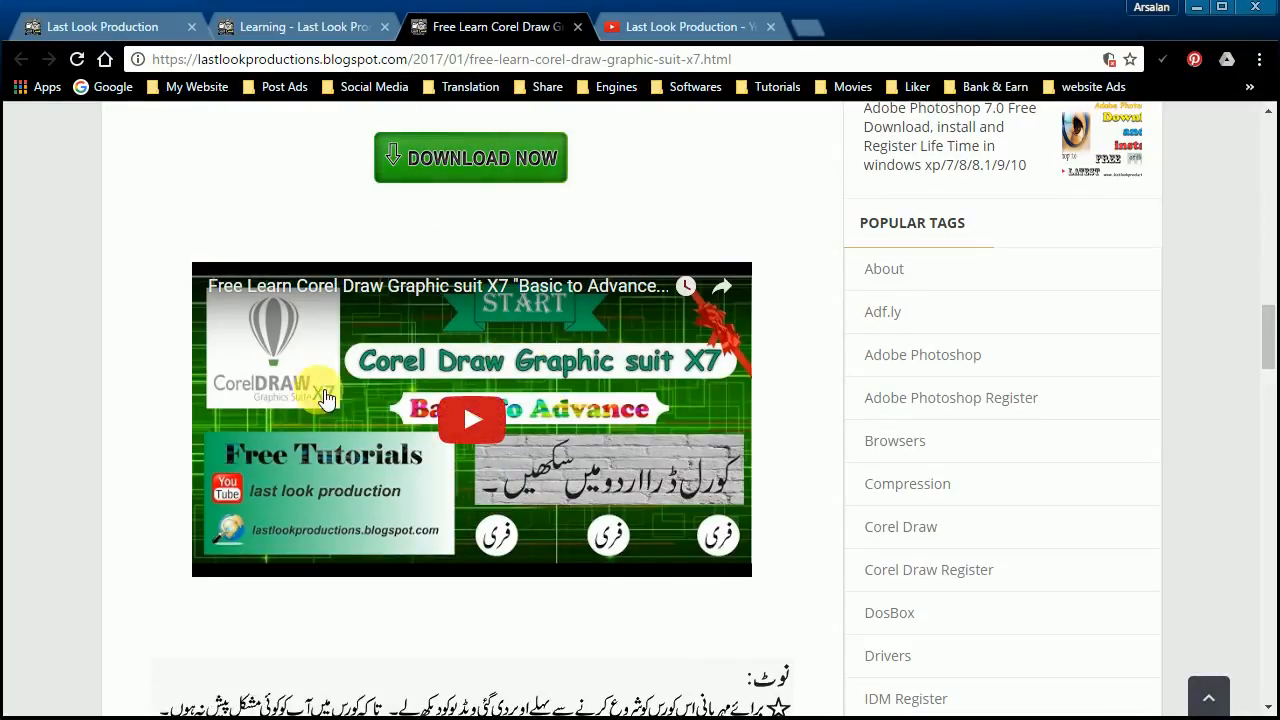
scroll(300, 415, "down", 5)
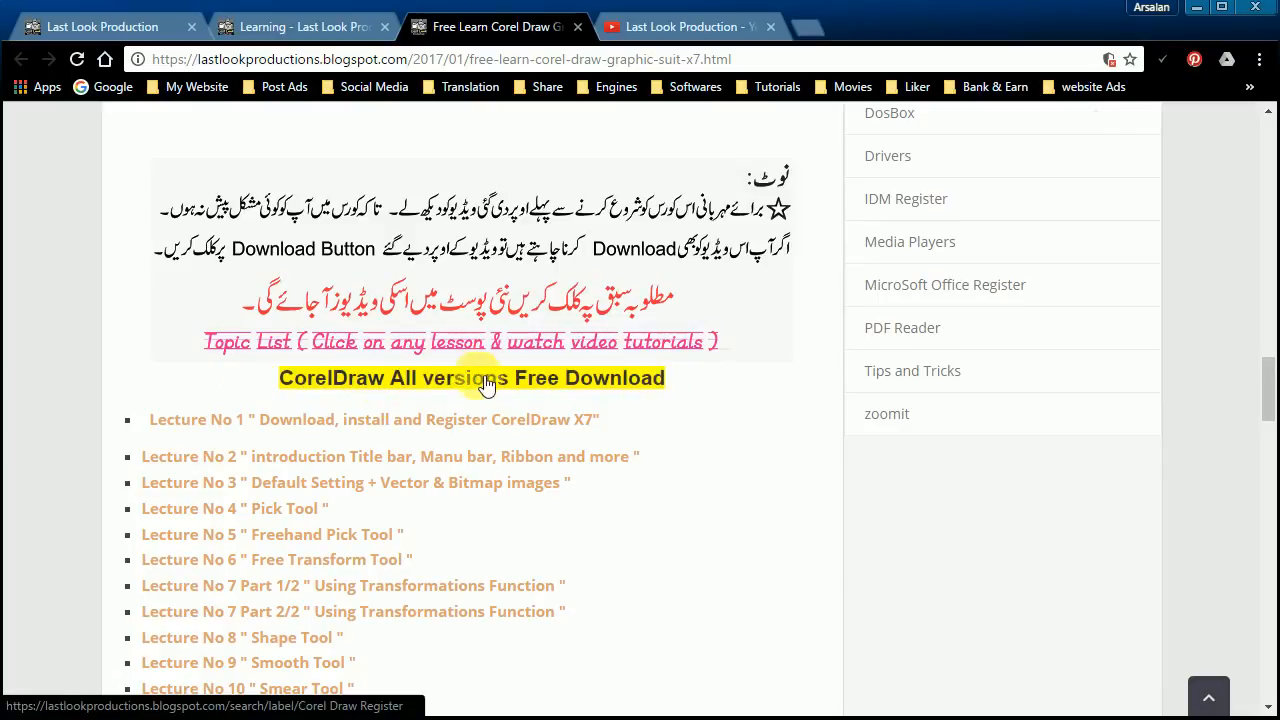
scroll(206, 377, "down", 4)
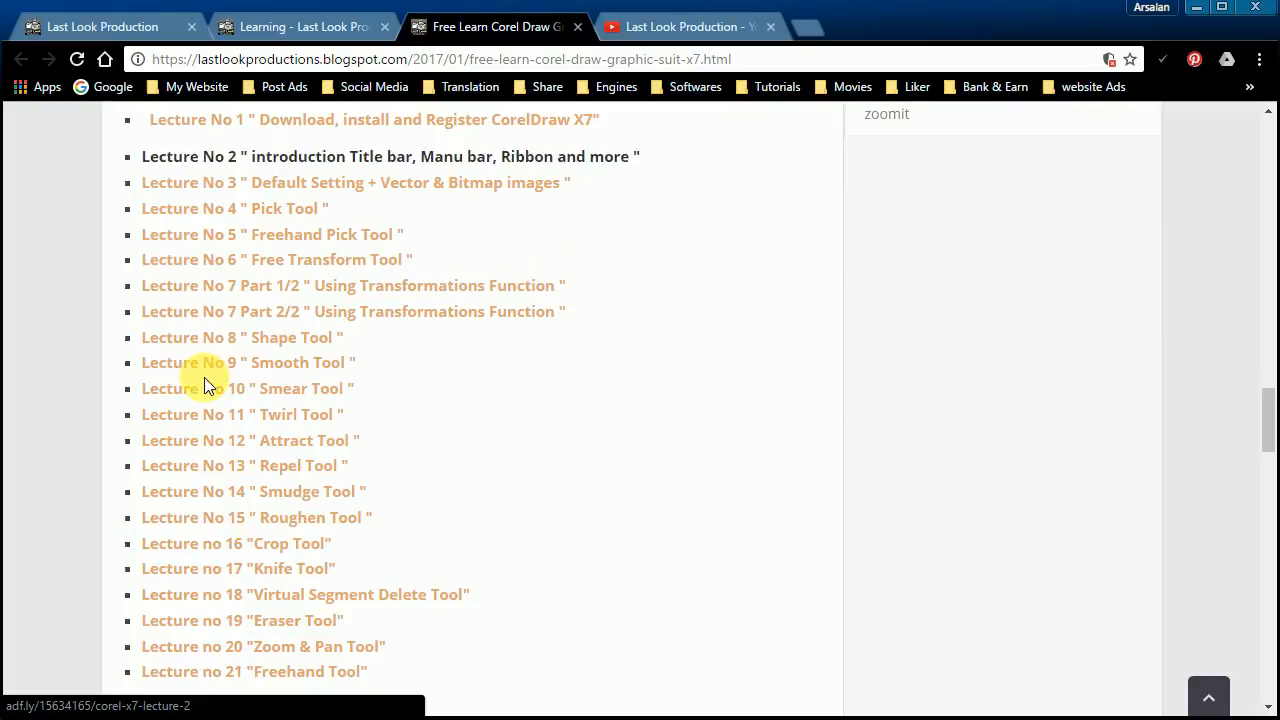
scroll(191, 263, "down", 2)
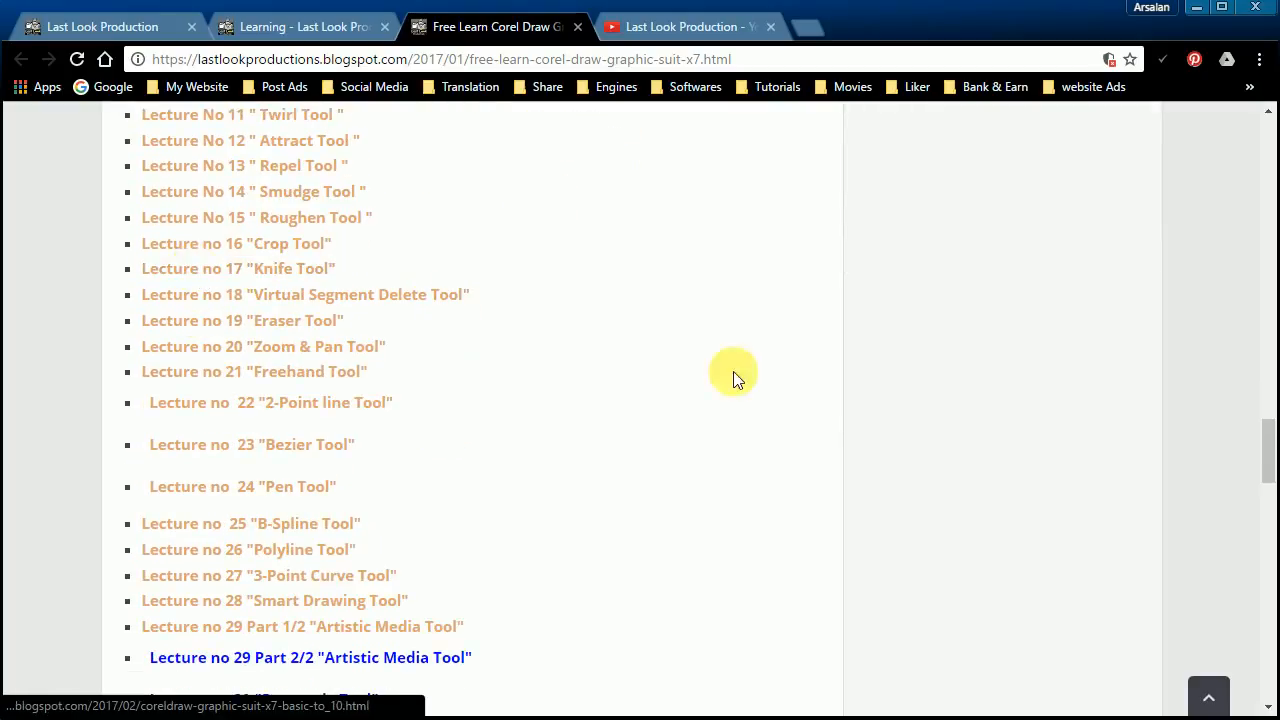
scroll(1022, 425, "down", 10)
scroll(1022, 421, "down", 10)
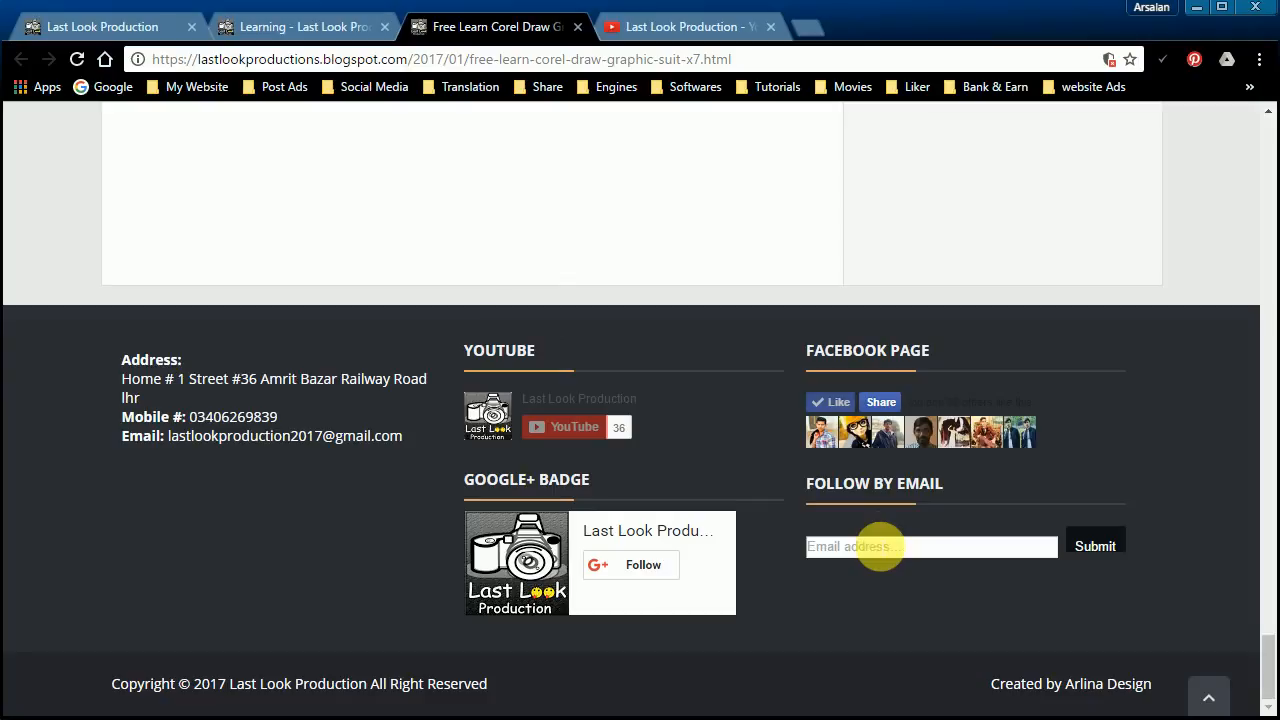
Check the empty Follow by Email form in the footer and return to the beginning of the course page
left_click(1106, 550)
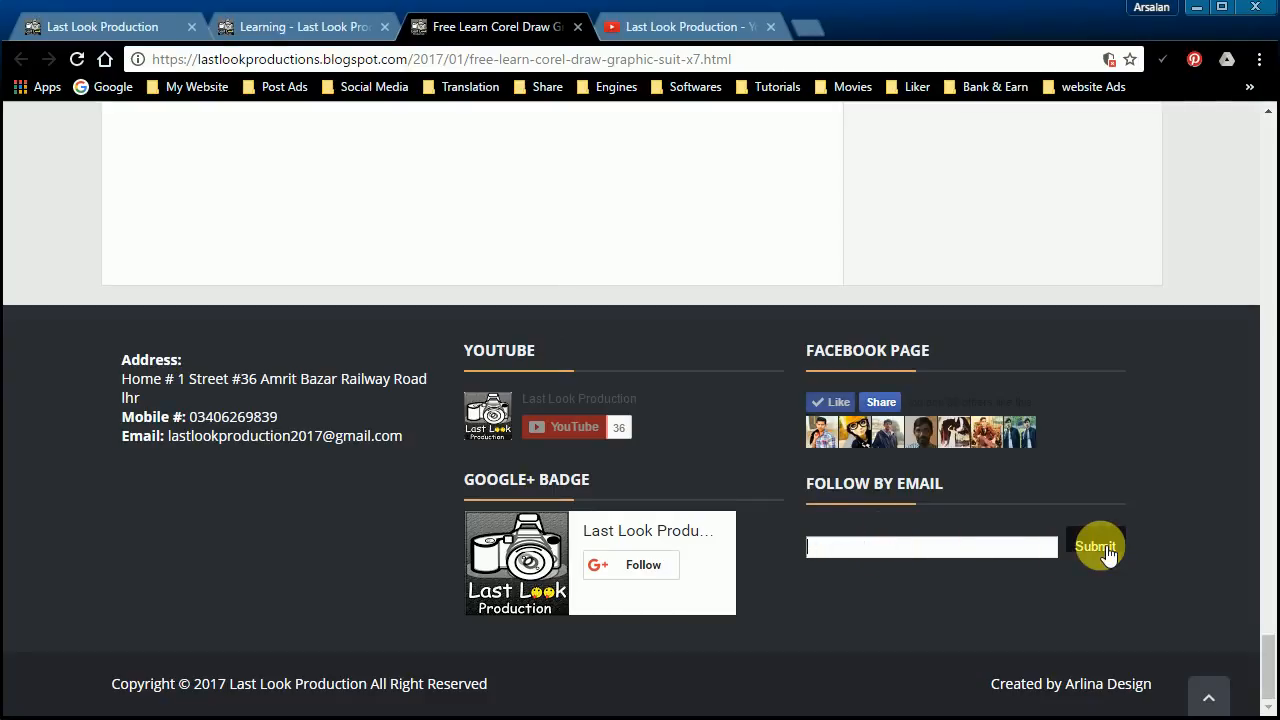
left_click(918, 601)
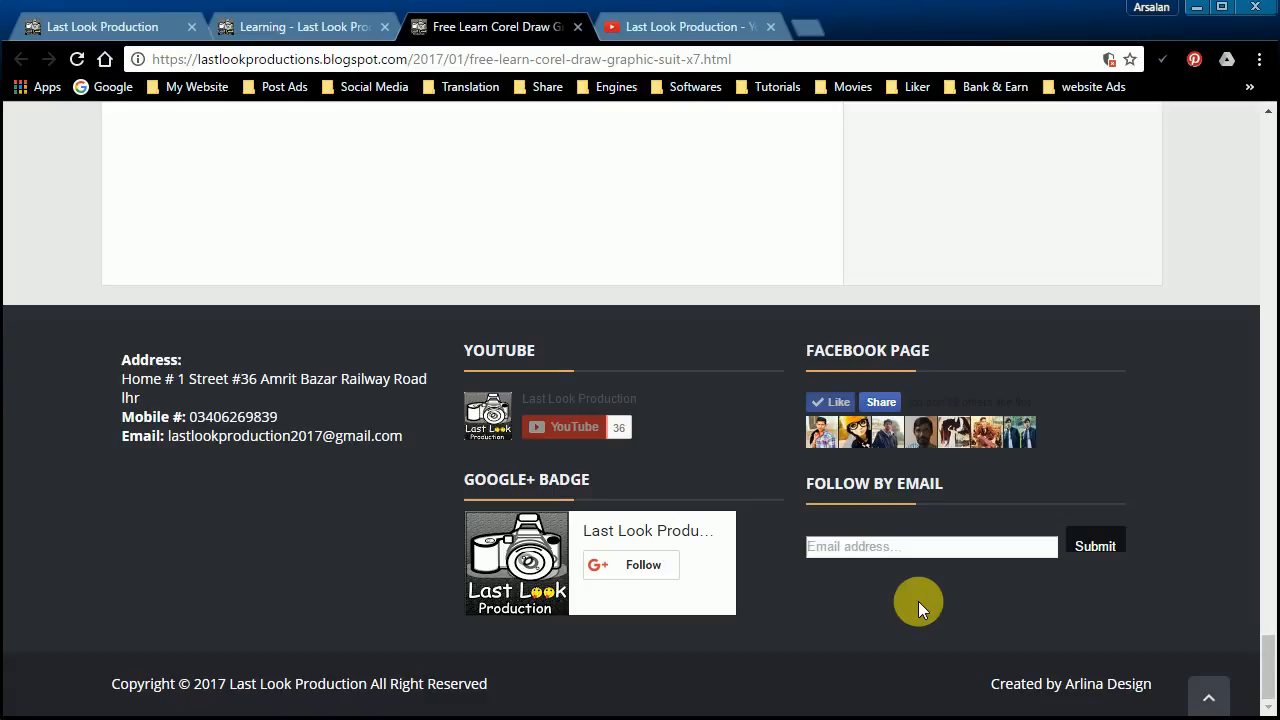
left_click(1210, 697)
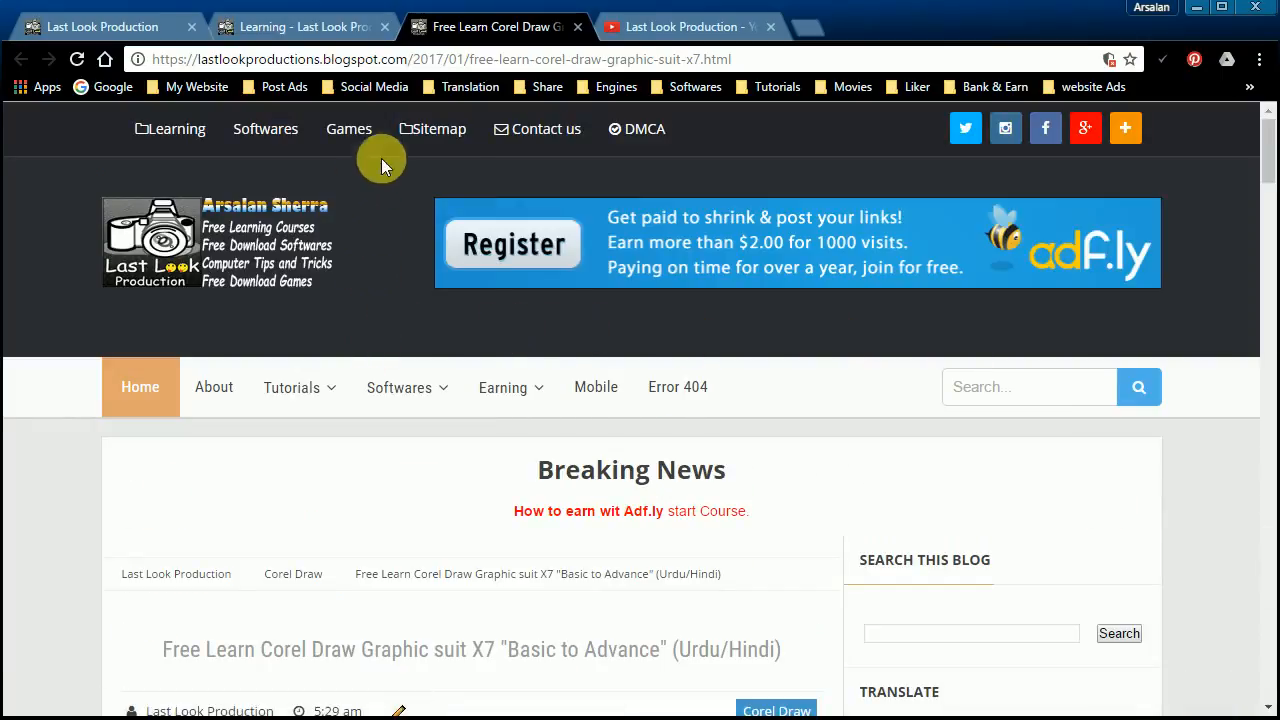
View the Last Look Production YouTube channel, temporarily framing its header in blue and the Subscribe button in red
left_click(664, 26)
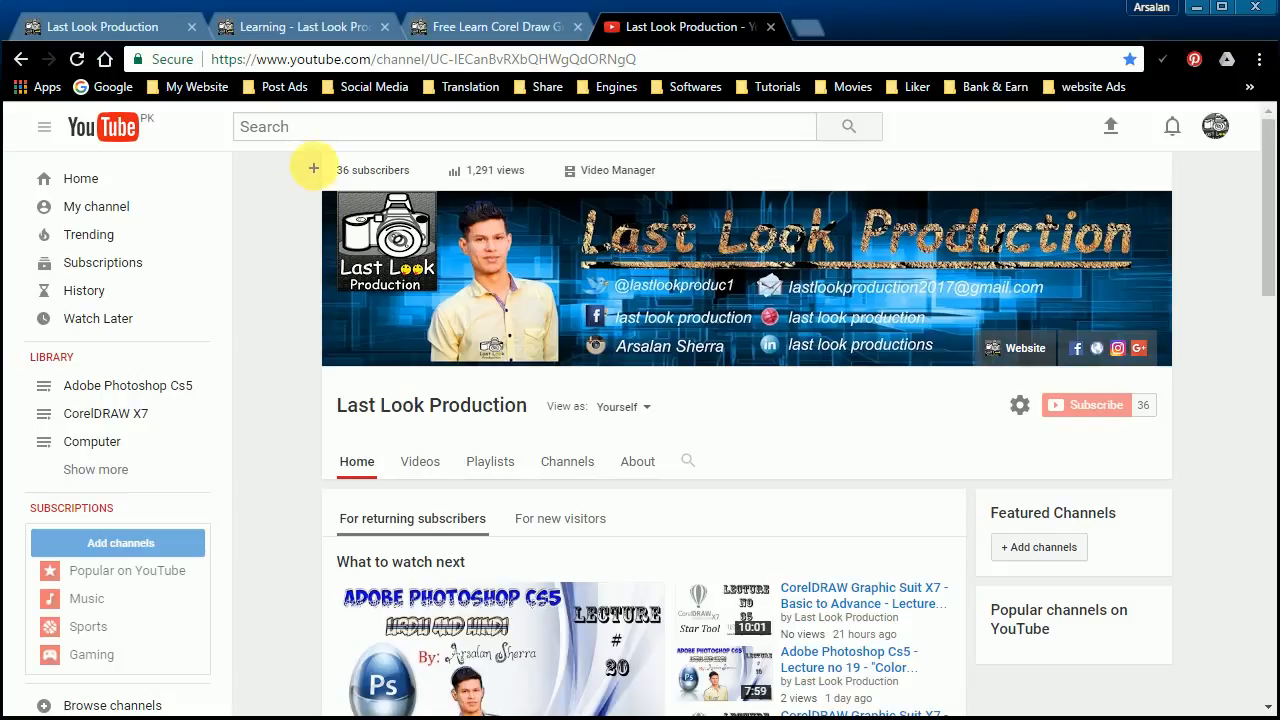
mouse_move(314, 152)
left_mouse_down()
mouse_move(894, 424)
mouse_move(1183, 471)
mouse_move(1172, 479)
left_mouse_up()
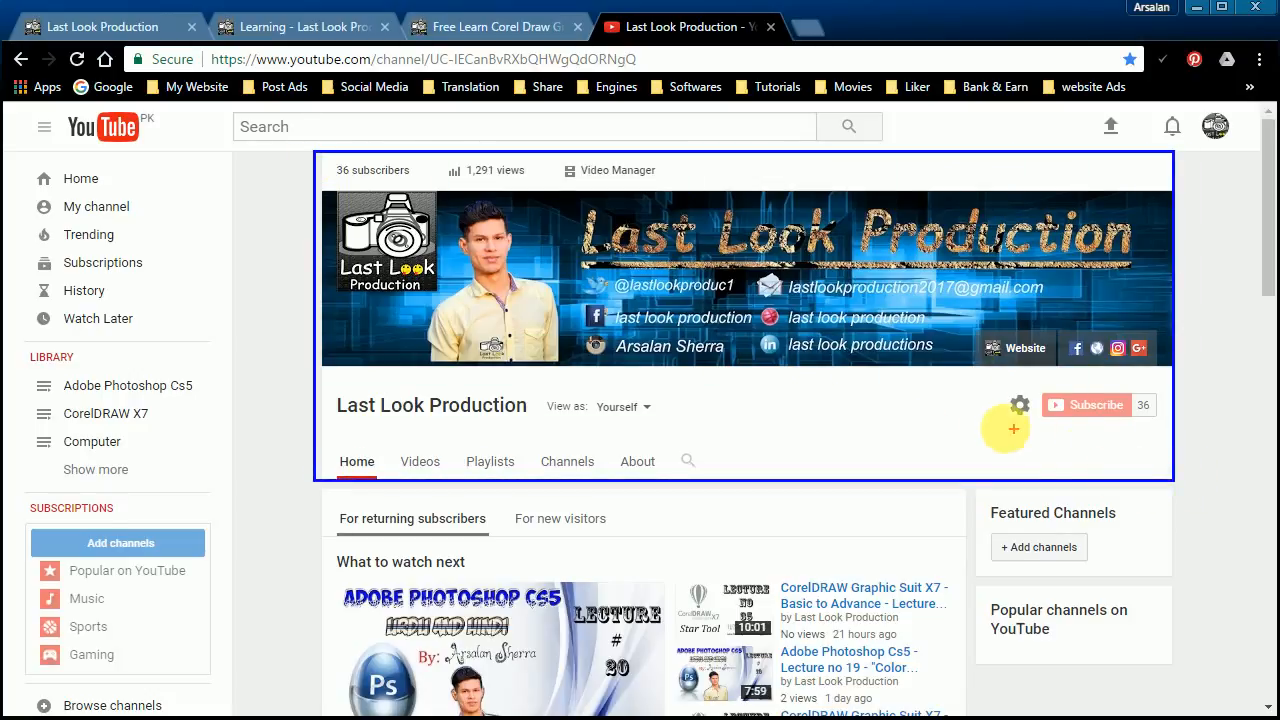
mouse_move(1012, 383)
left_mouse_down()
mouse_move(1142, 397)
mouse_move(1158, 424)
left_mouse_up()
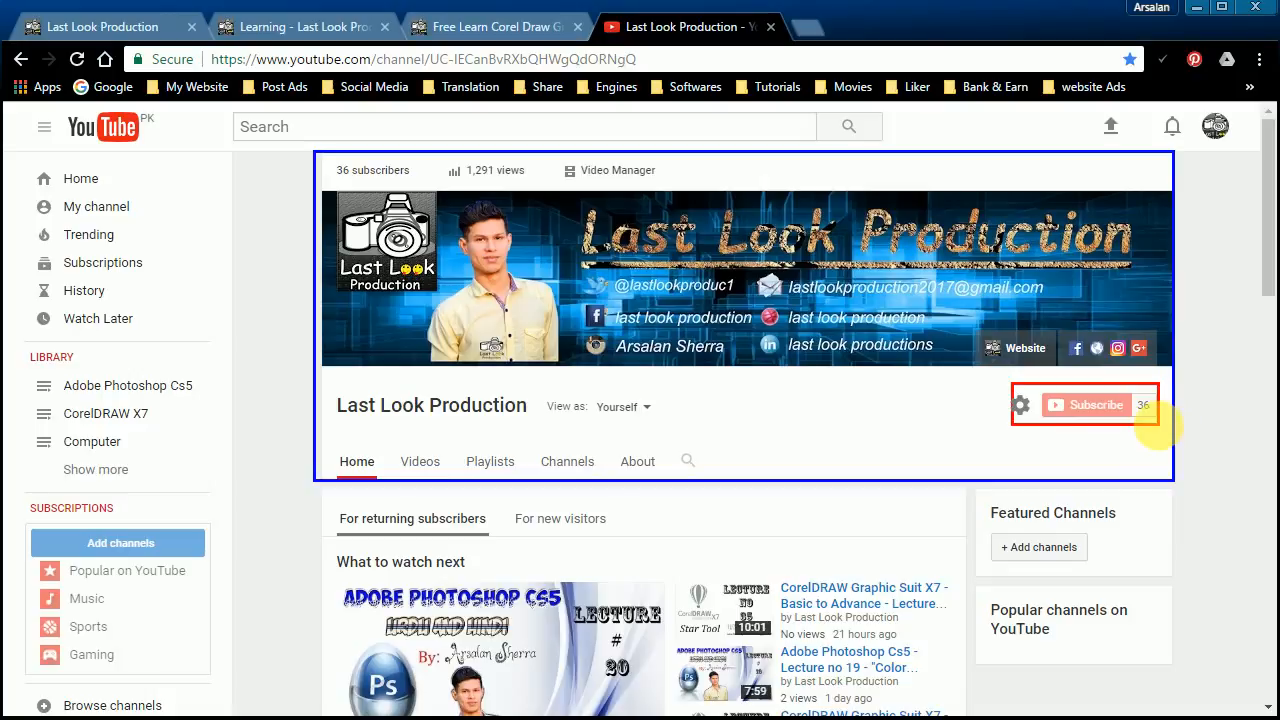
key("Escape")
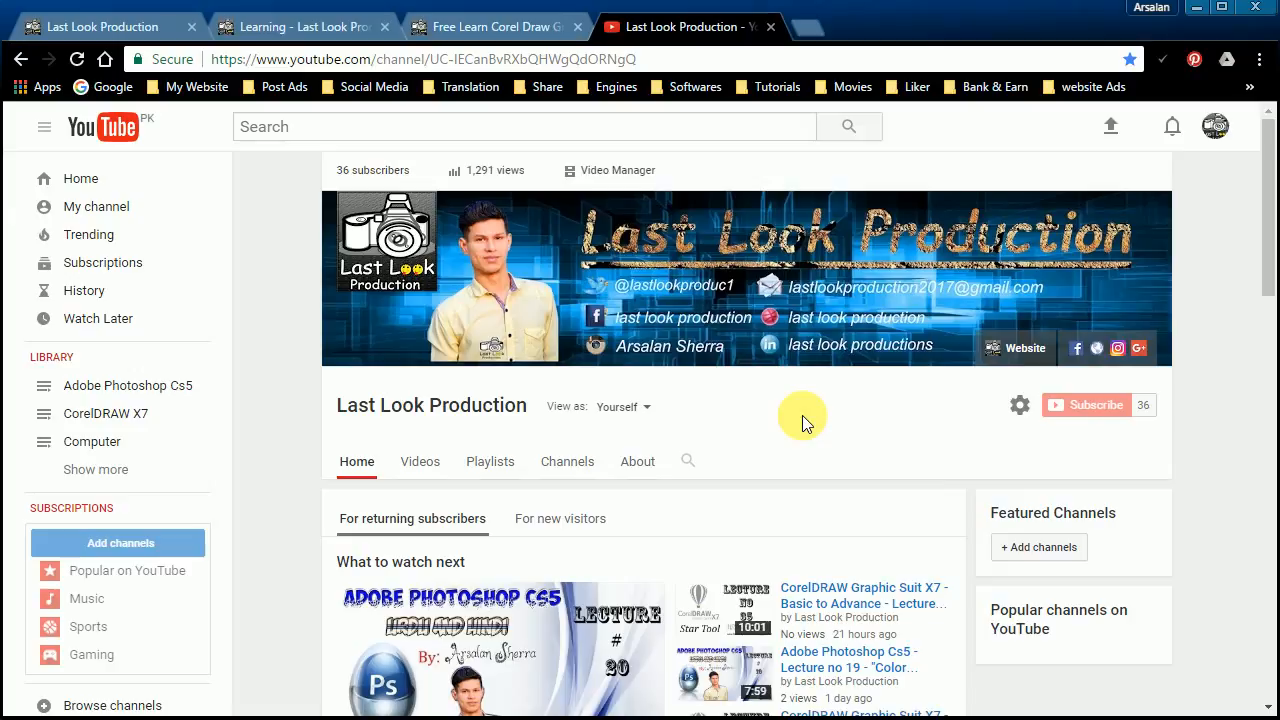
Look through the channel's playlists, uploads and popular videos, and return to the channel header
scroll(301, 460, "down", 2)
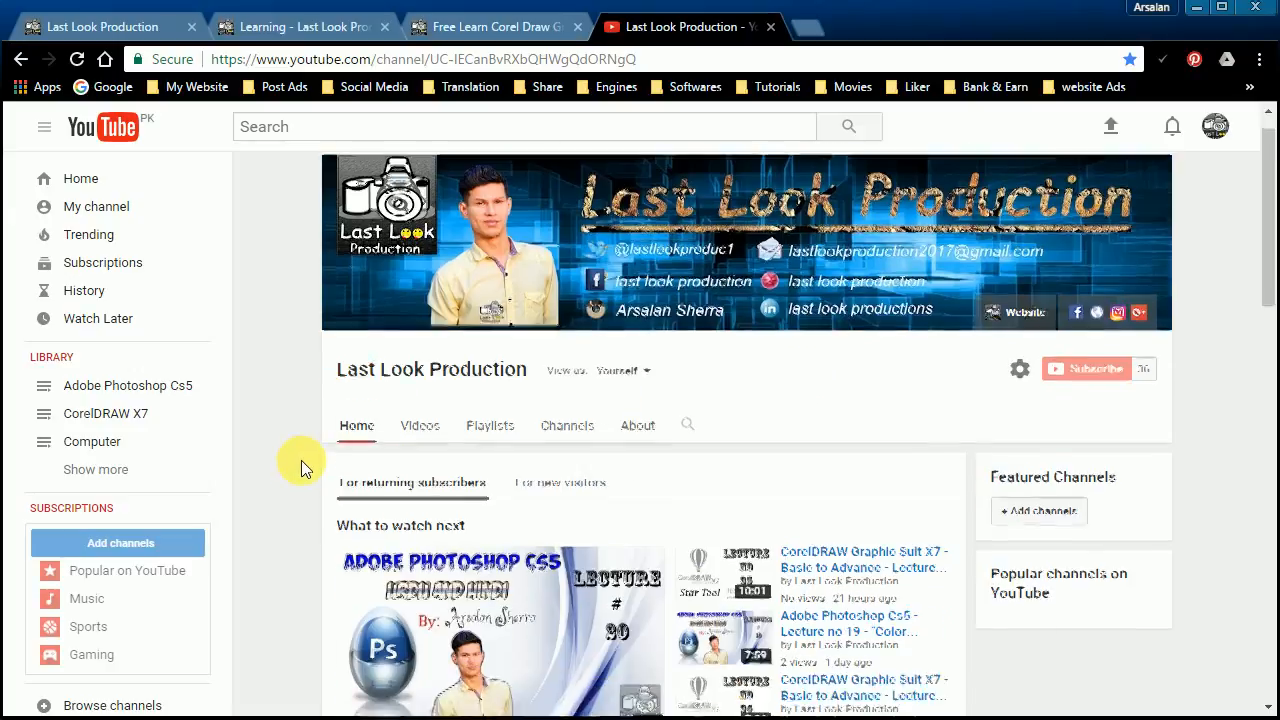
scroll(301, 458, "down", 12)
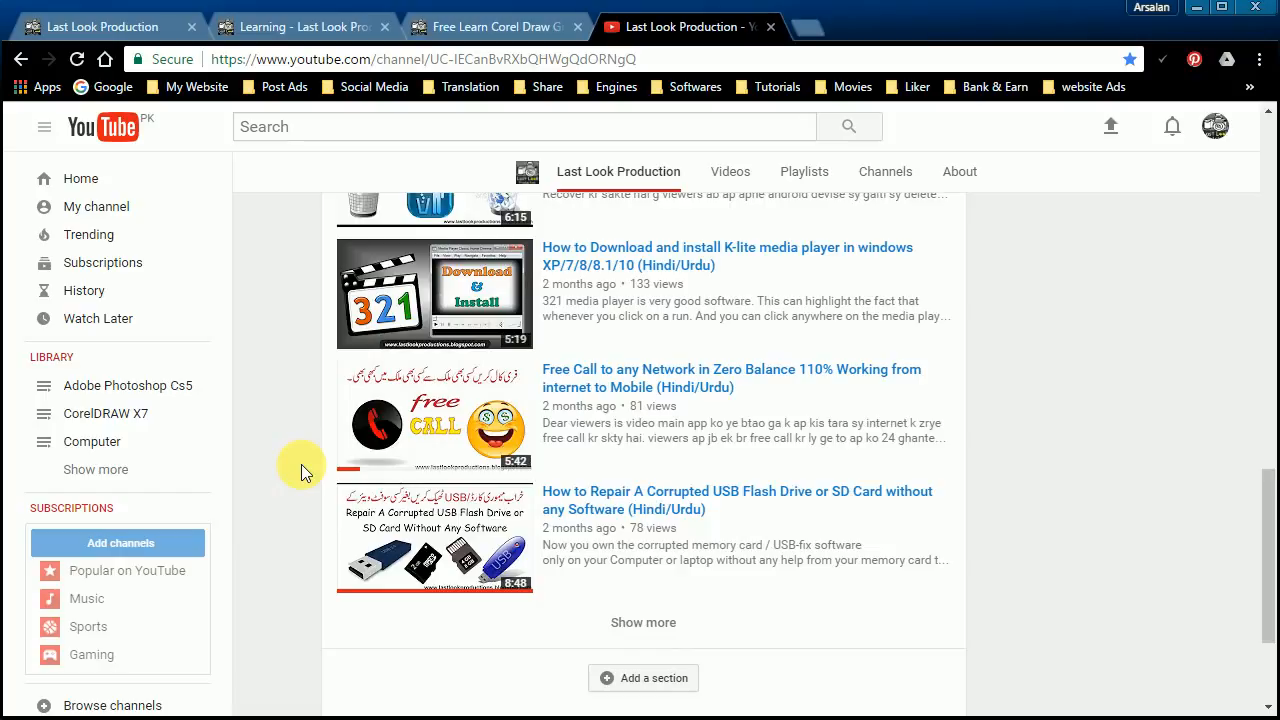
scroll(315, 492, "up", 10)
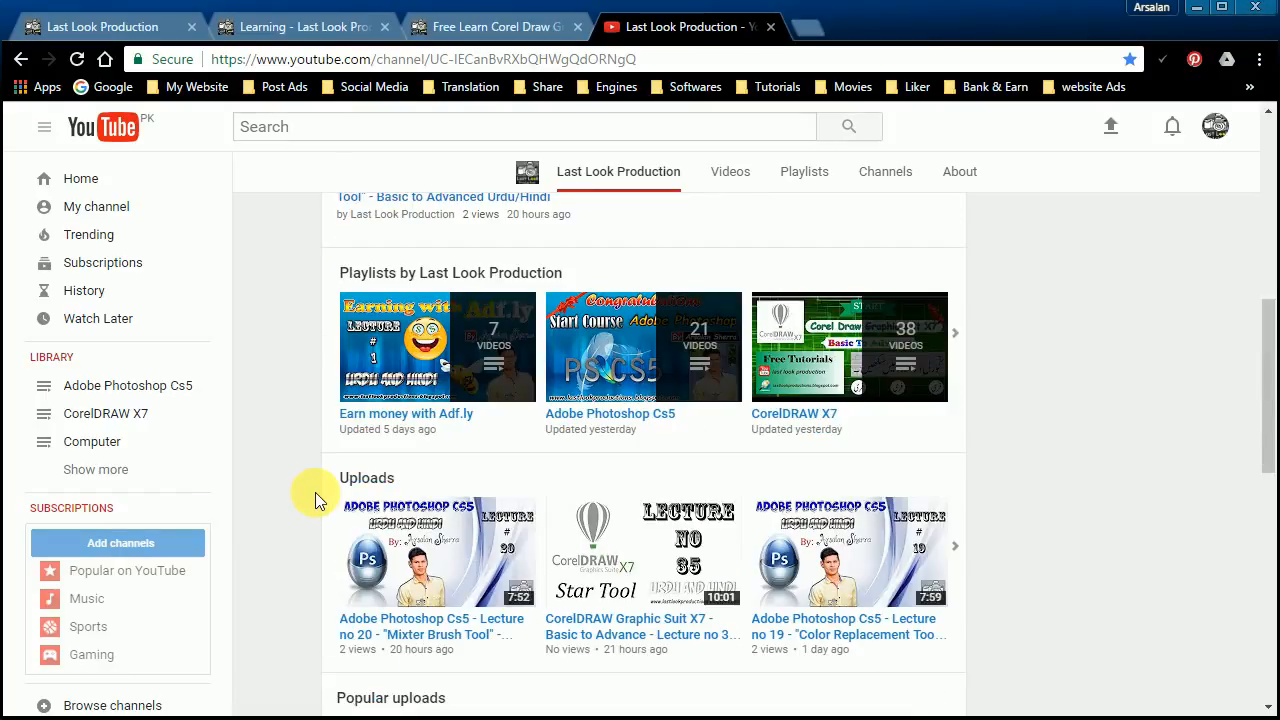
scroll(315, 492, "up", 8)
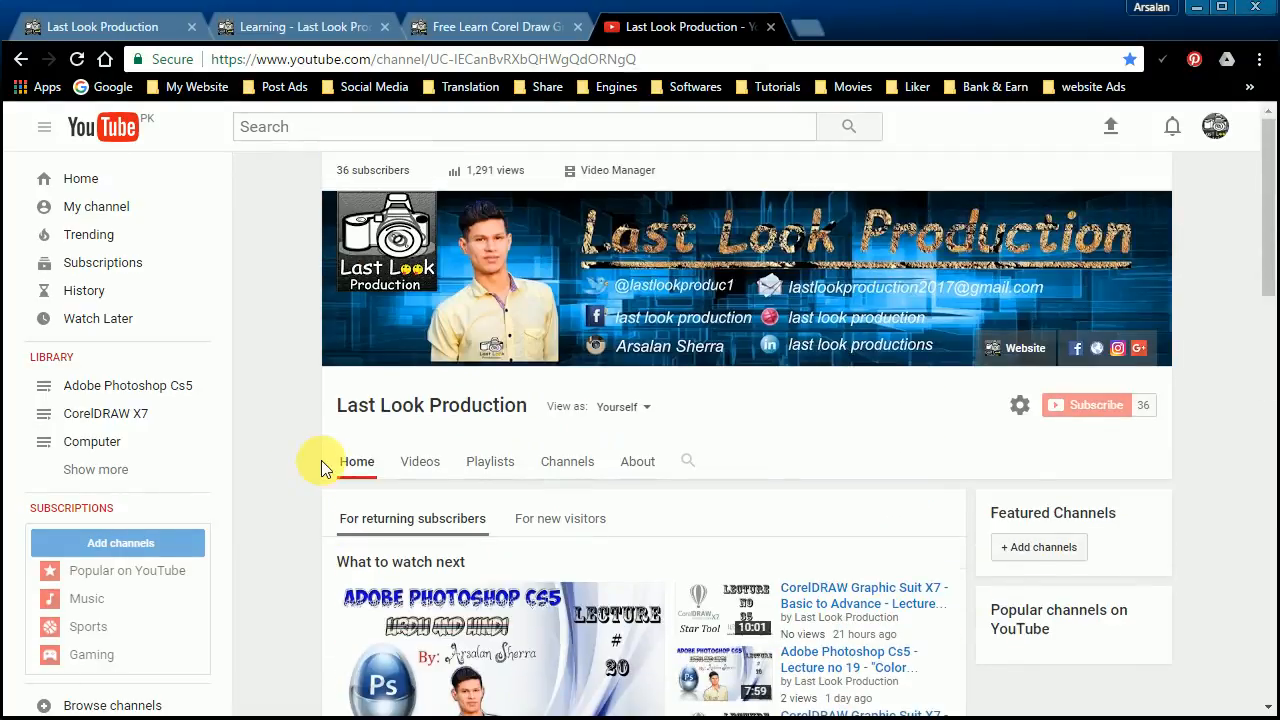